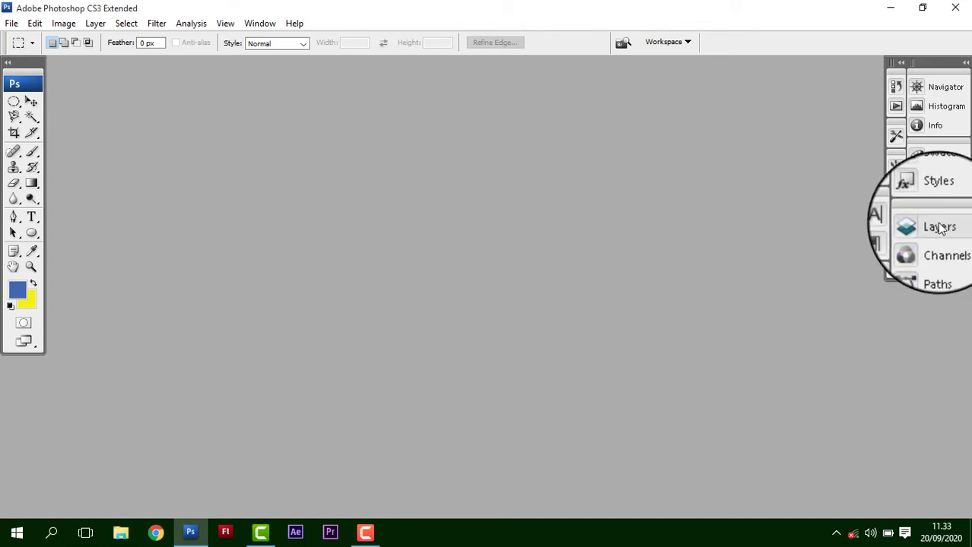
click(941, 225)
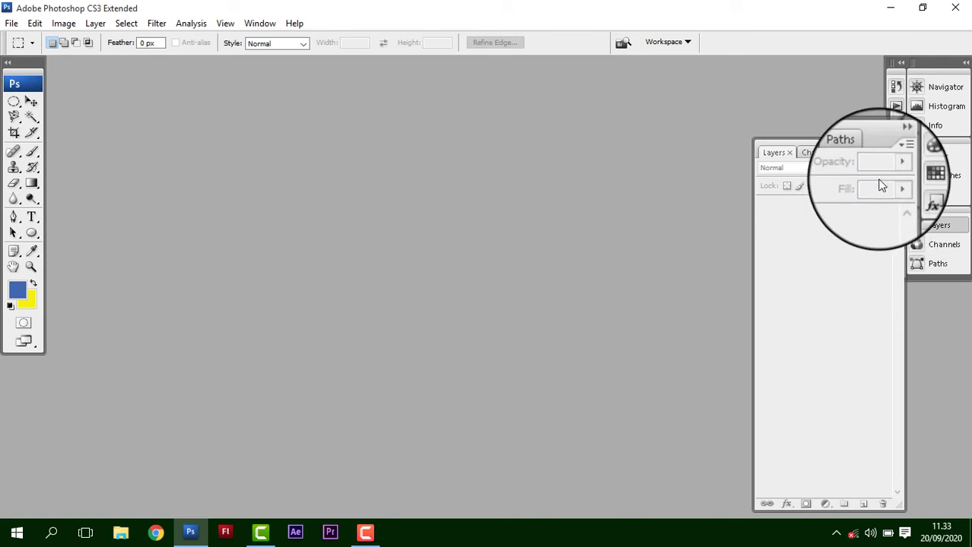
click(446, 136)
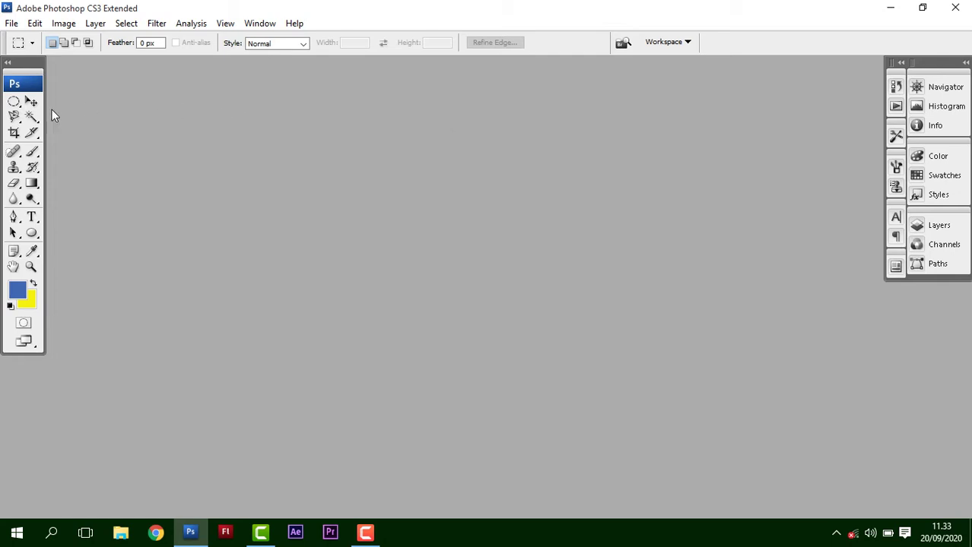
Start setting up a new document and move its settings dialog aside.
click(13, 27)
mouse_move(173, 28)
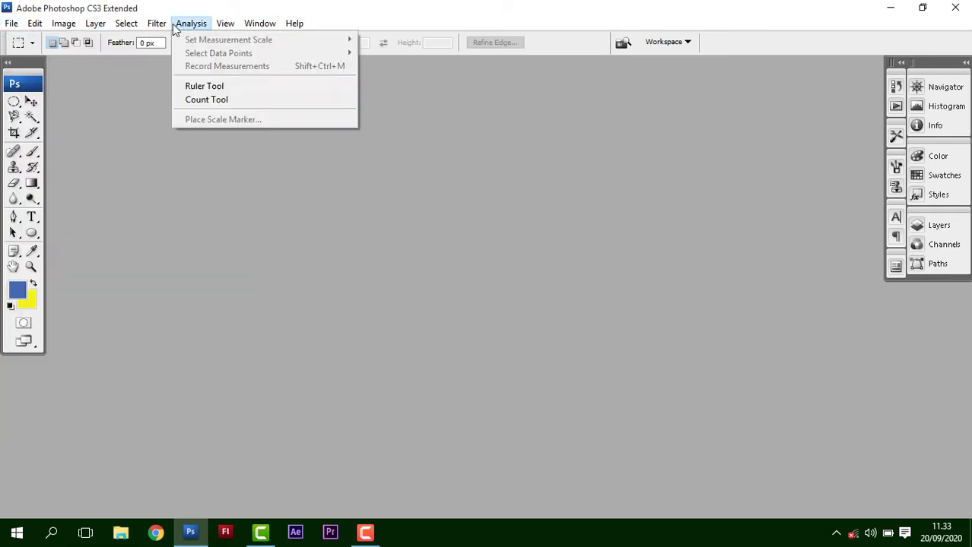
mouse_move(12, 23)
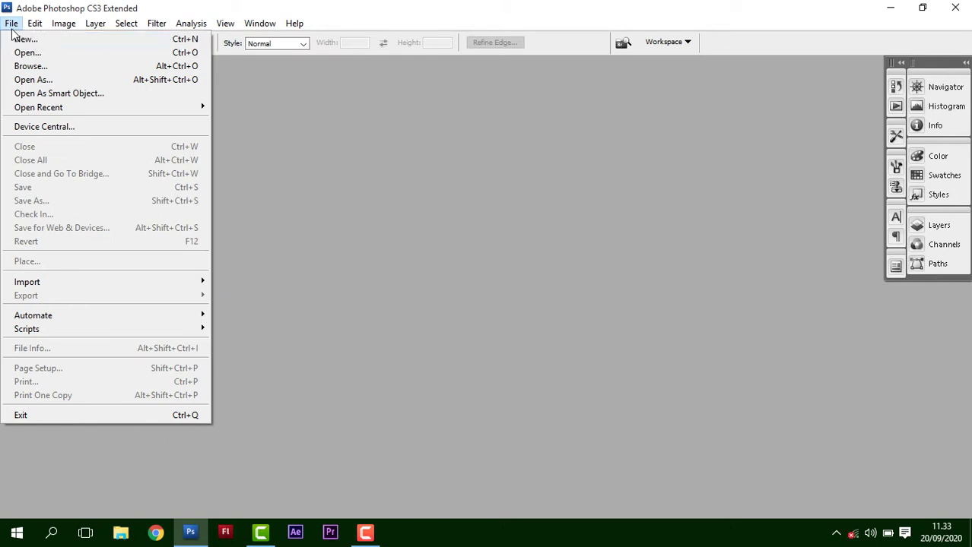
click(18, 39)
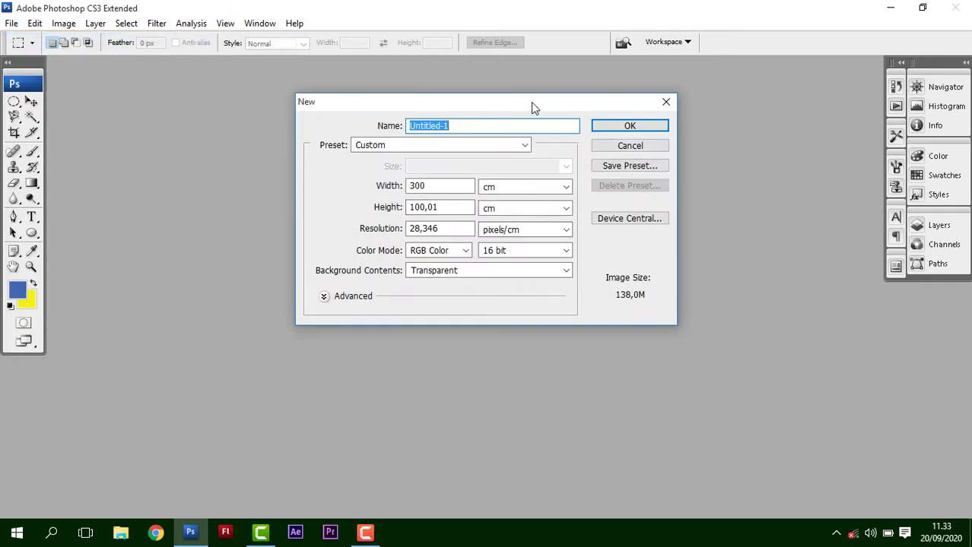
drag(534, 107, 441, 114)
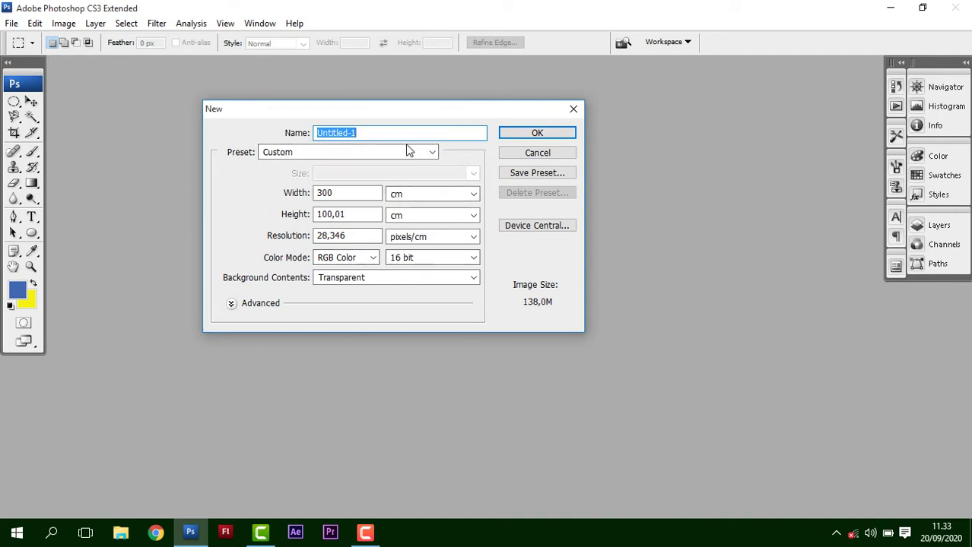
Switch the new document's width unit to pixels and back to cm.
click(466, 195)
click(471, 211)
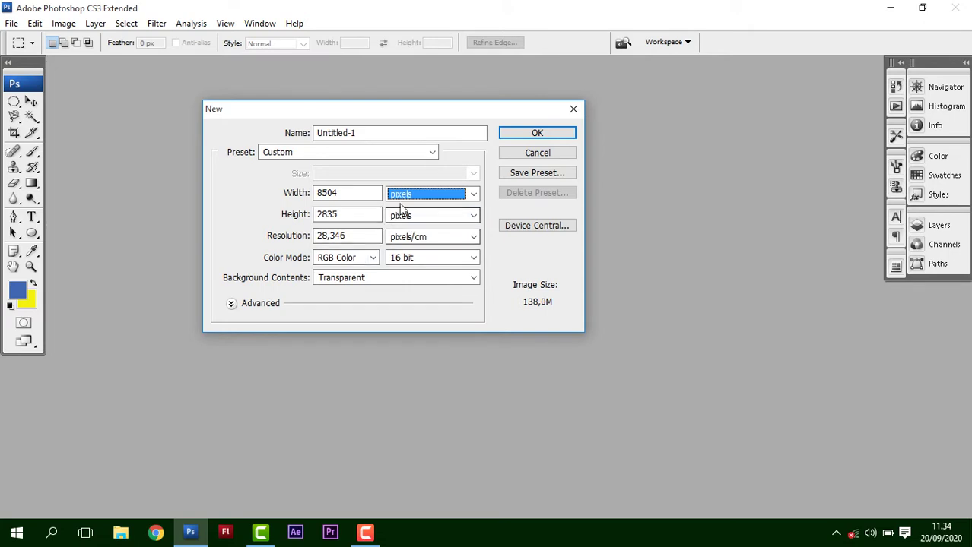
click(475, 196)
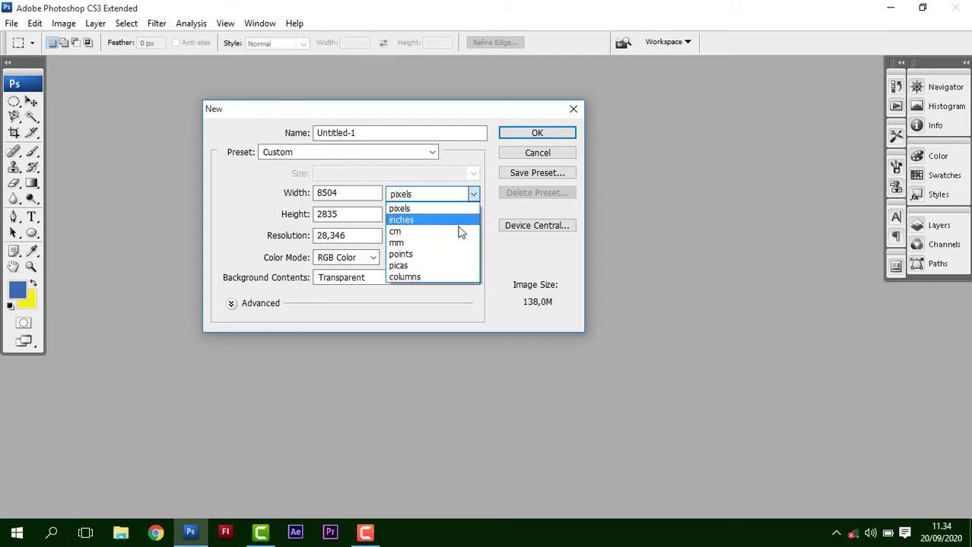
click(428, 230)
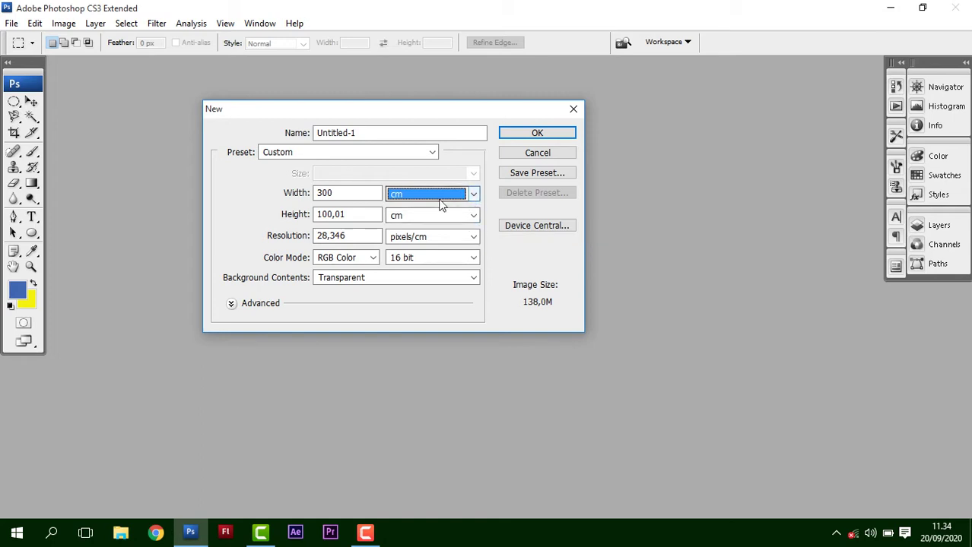
click(473, 194)
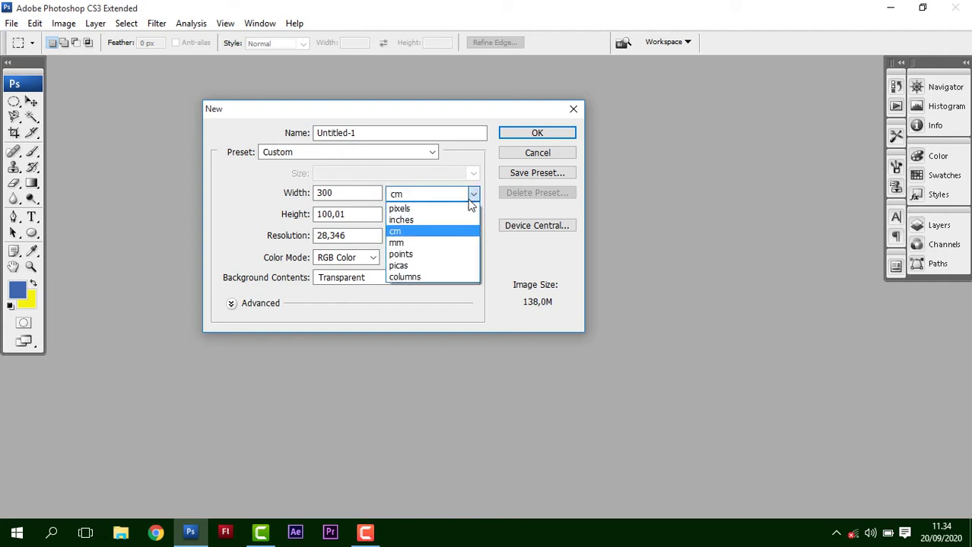
click(400, 233)
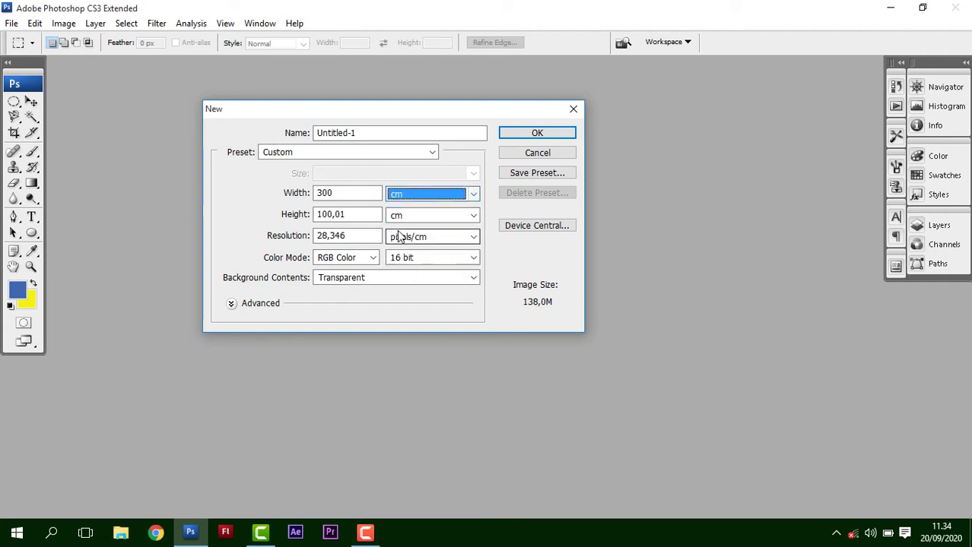
Set the new document's width to 200 cm and its height to 100 cm.
drag(321, 194, 315, 196)
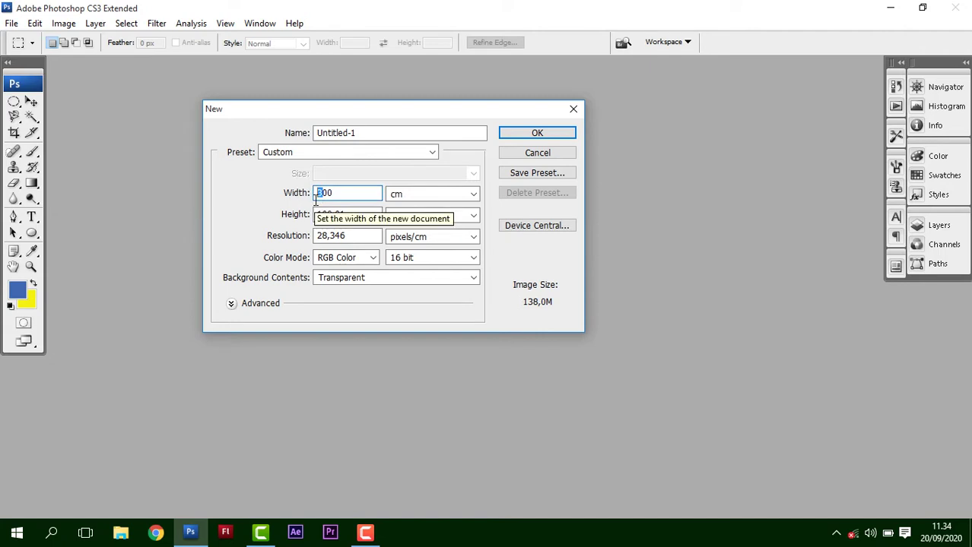
text(2)
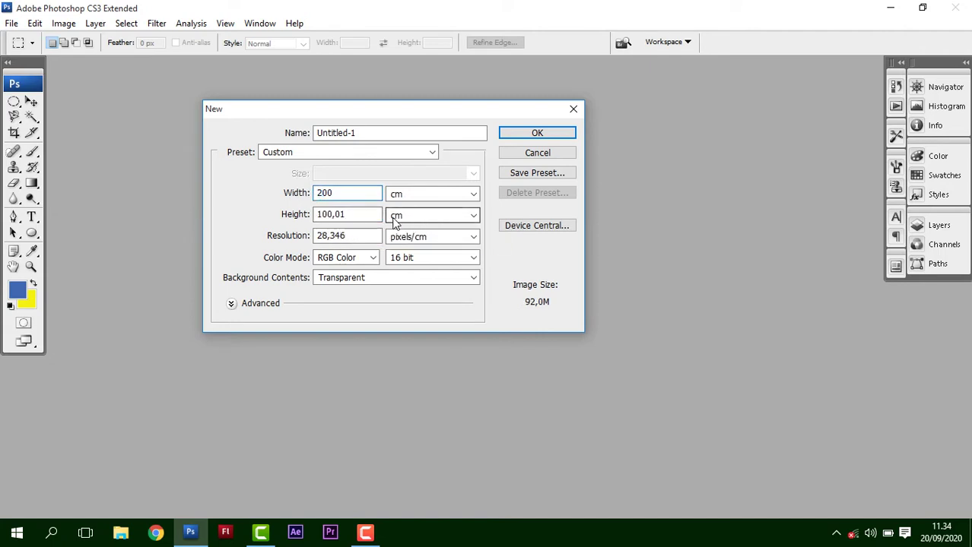
double_click(337, 216)
drag(338, 218, 332, 221)
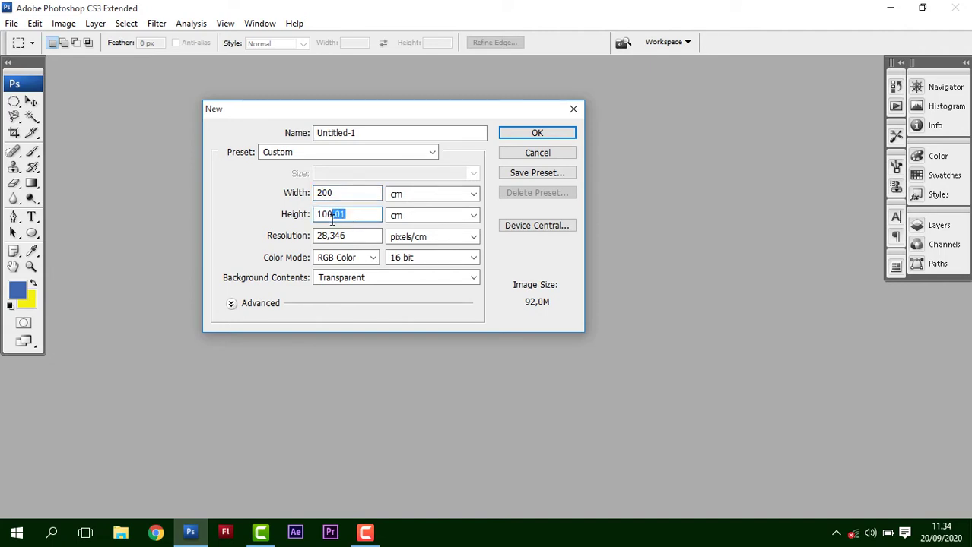
key(BackSpace)
Set the background contents to White and name the new document "projek pertama".
click(370, 277)
click(362, 291)
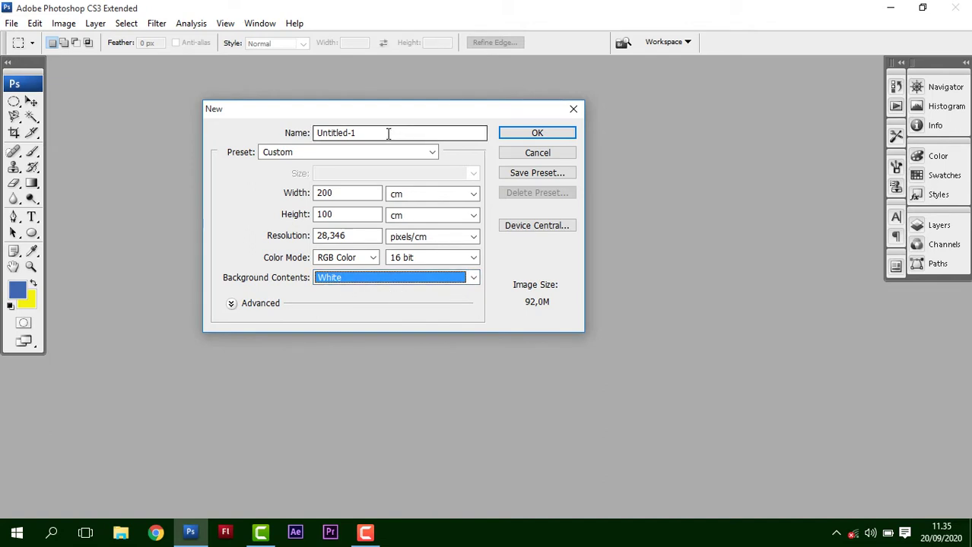
click(354, 136)
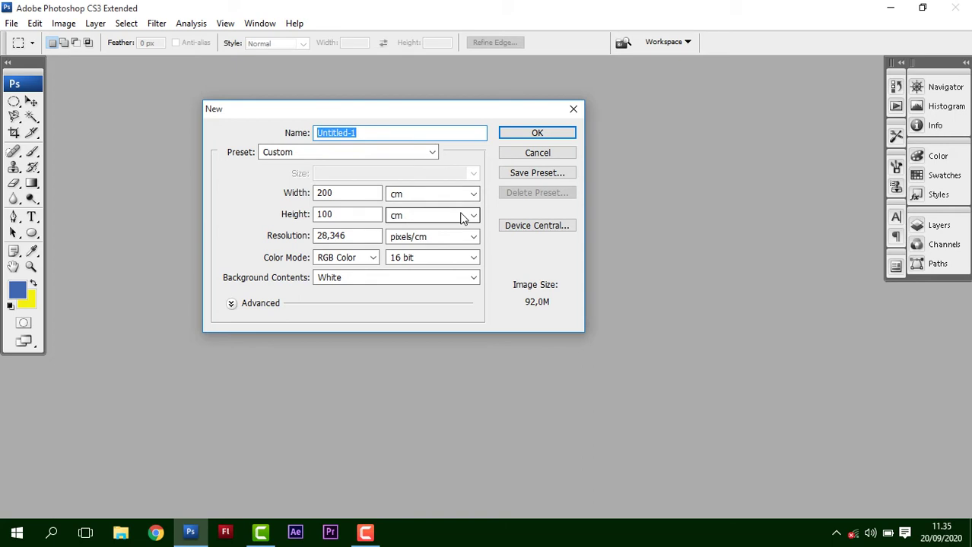
text(projek pertama)
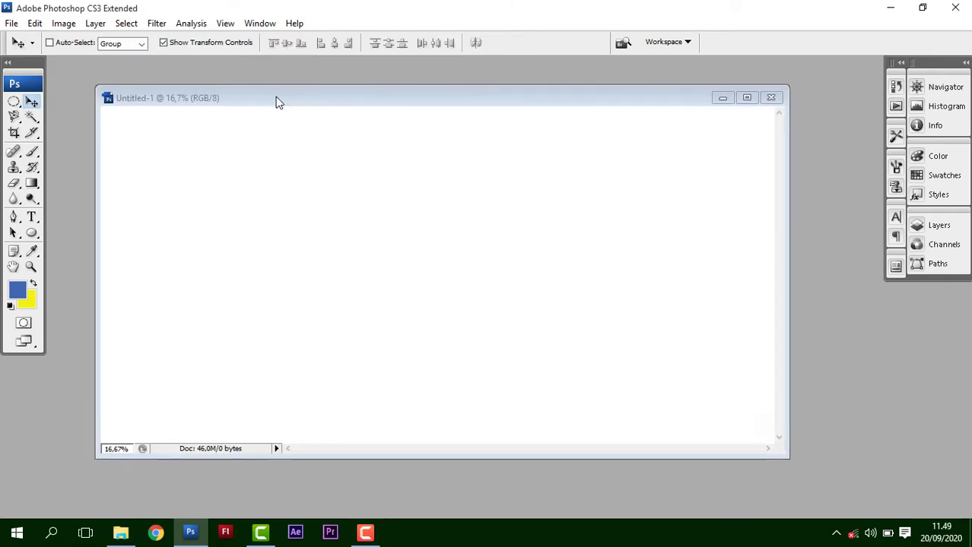
Shift the blank document's window slightly within the workspace.
drag(275, 100, 291, 99)
click(239, 101)
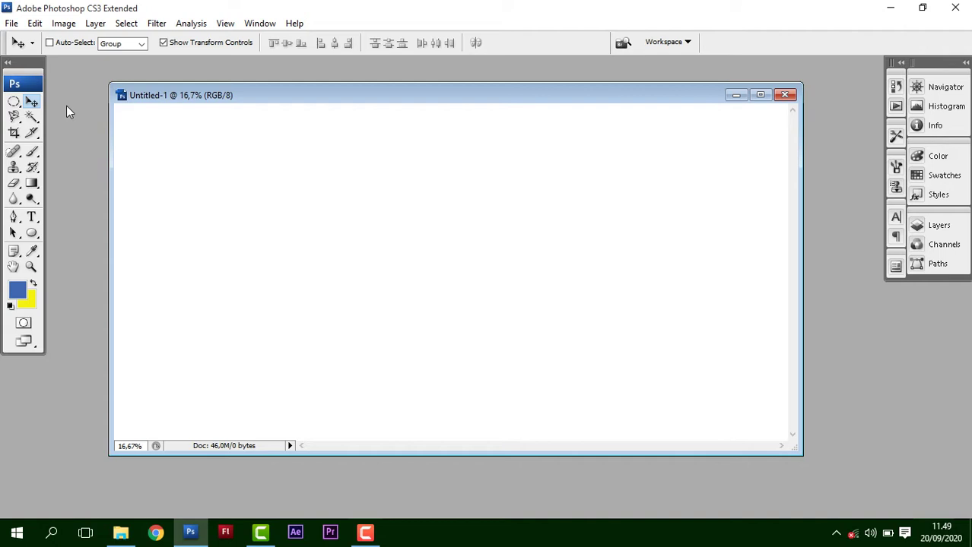
Open the portrait photo with the red headscarf from the Pictures library and close it again.
click(11, 24)
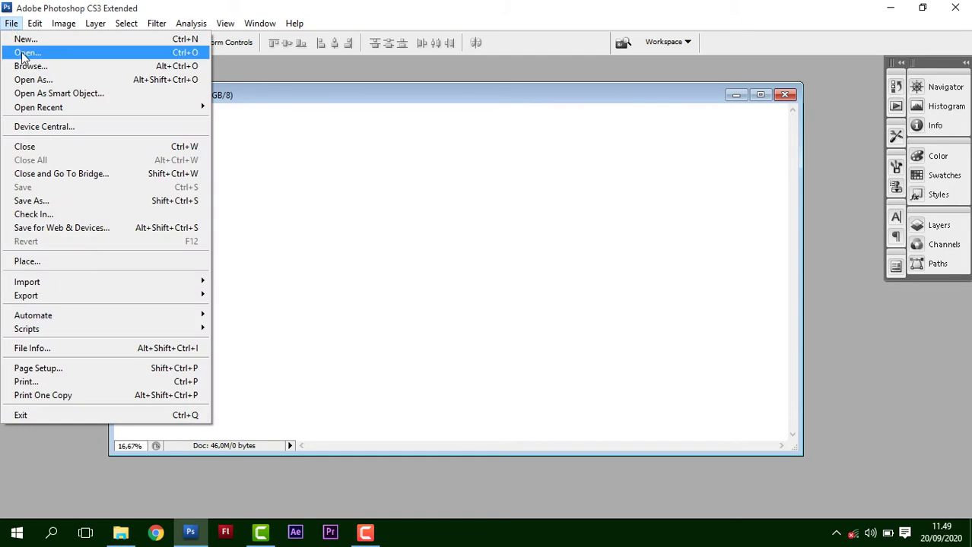
click(193, 55)
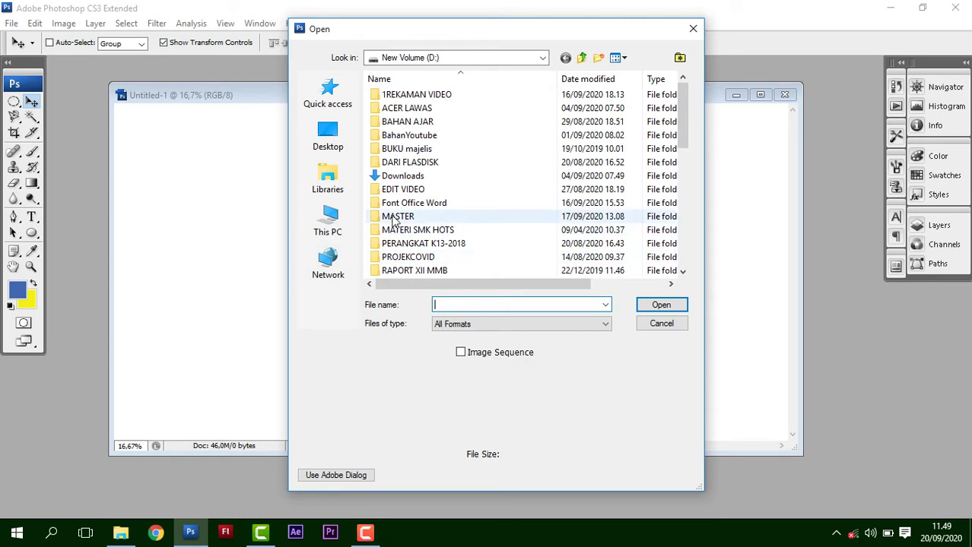
click(334, 183)
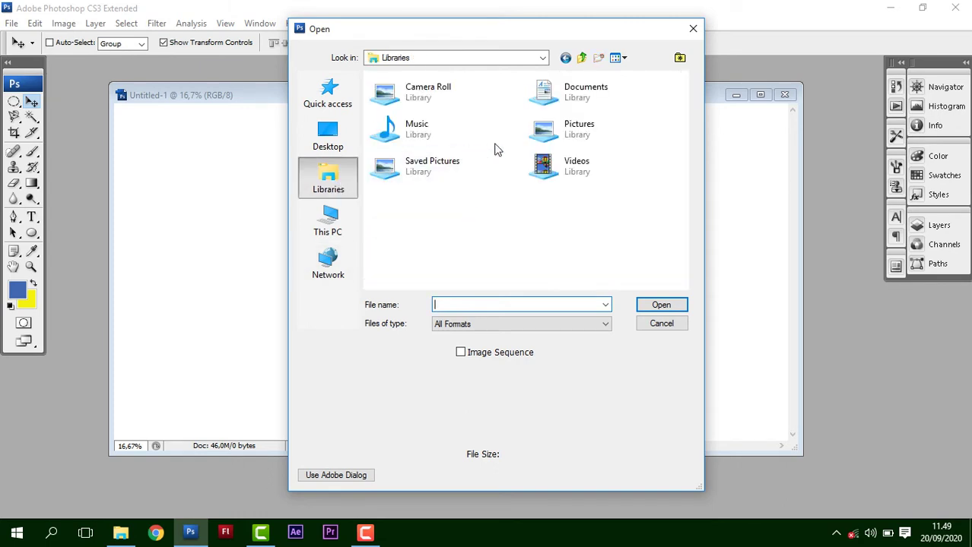
double_click(590, 140)
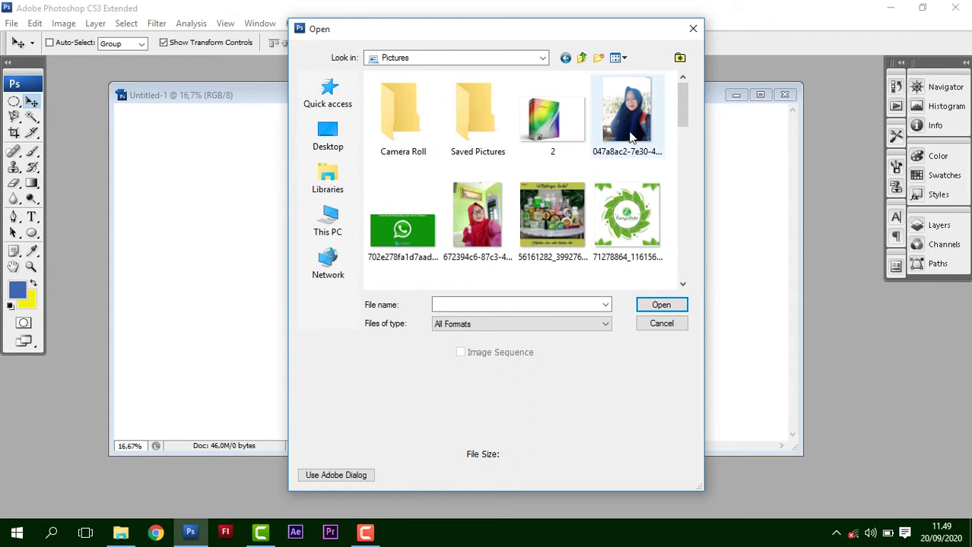
click(481, 221)
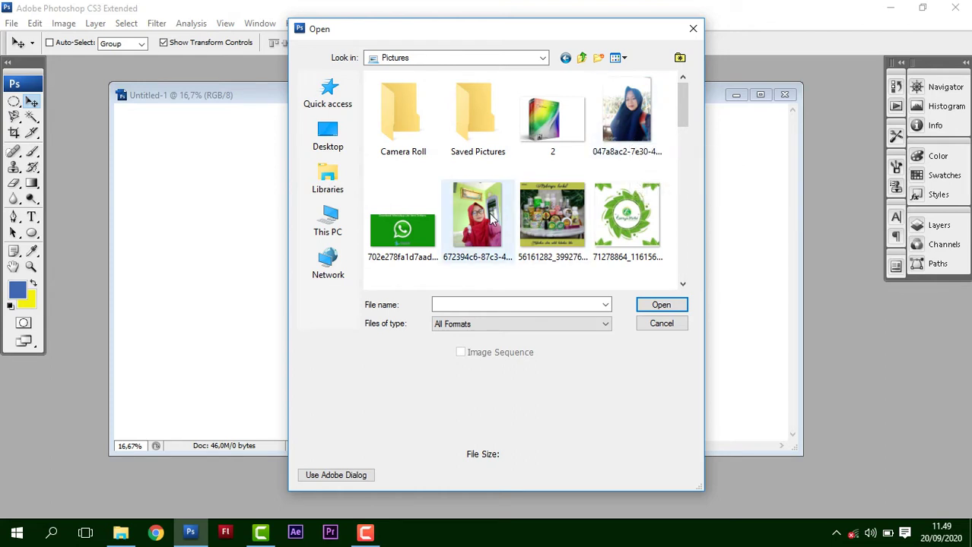
click(661, 307)
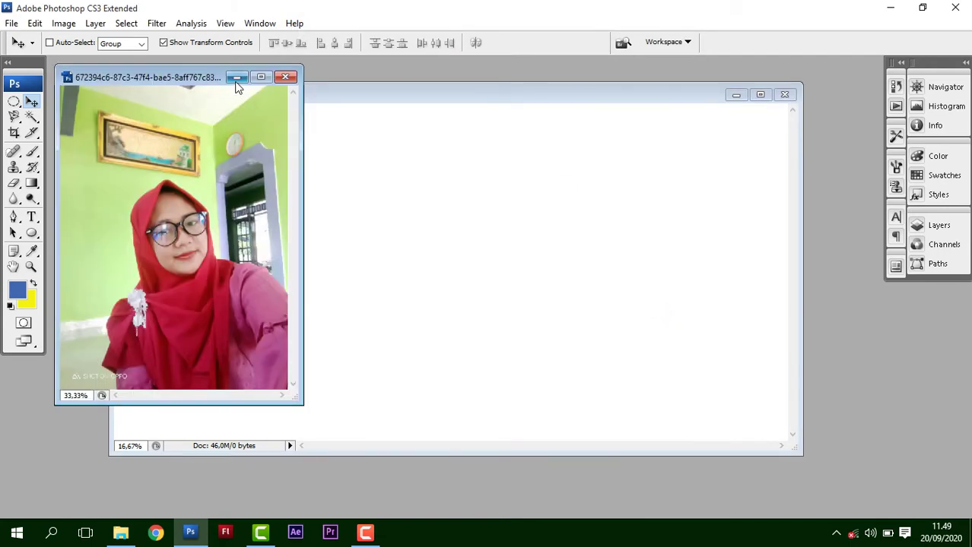
click(286, 77)
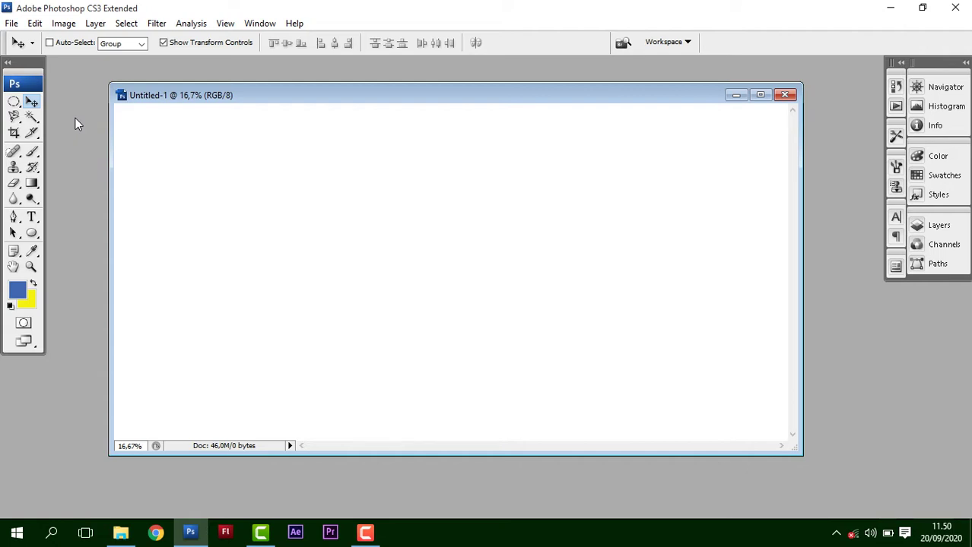
Open the red-headscarf portrait photo from the Pictures library.
key(ctrl+o)
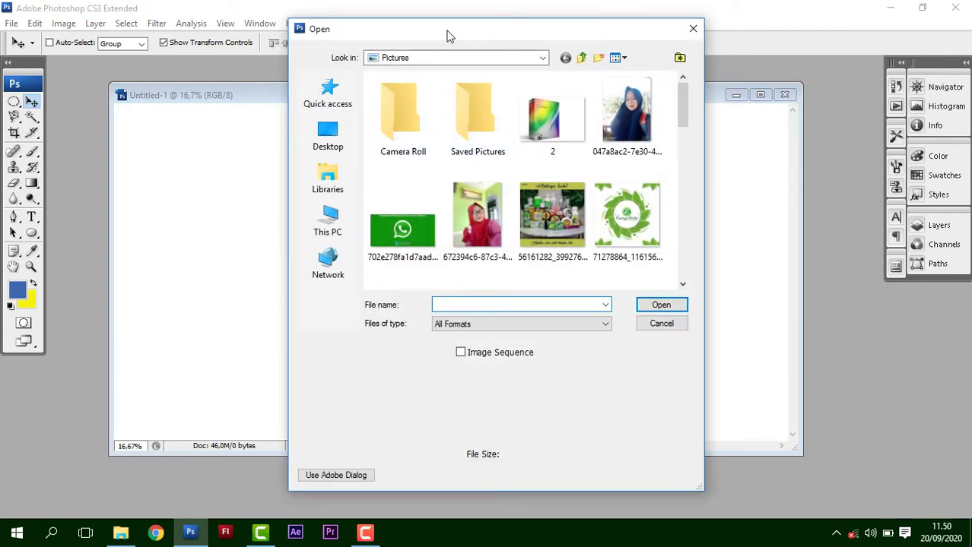
click(333, 192)
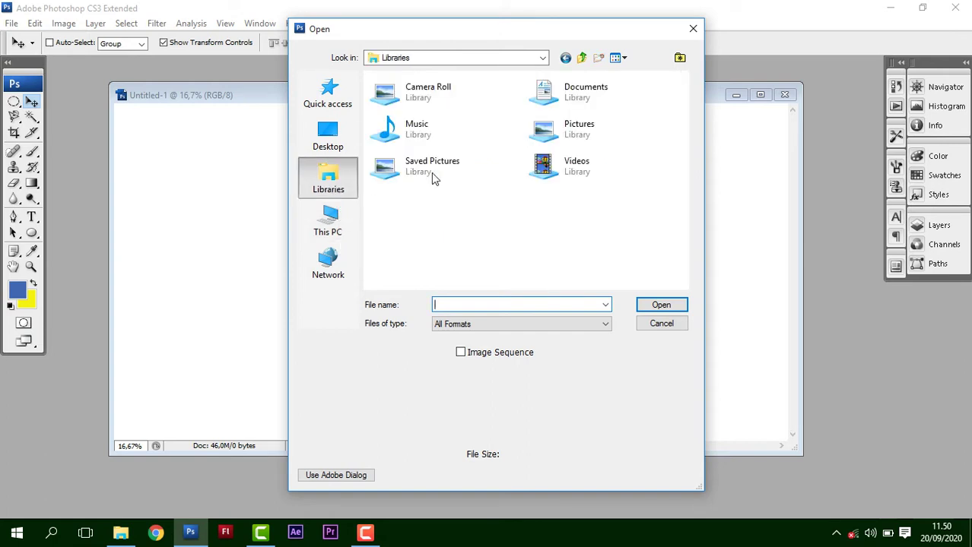
double_click(570, 135)
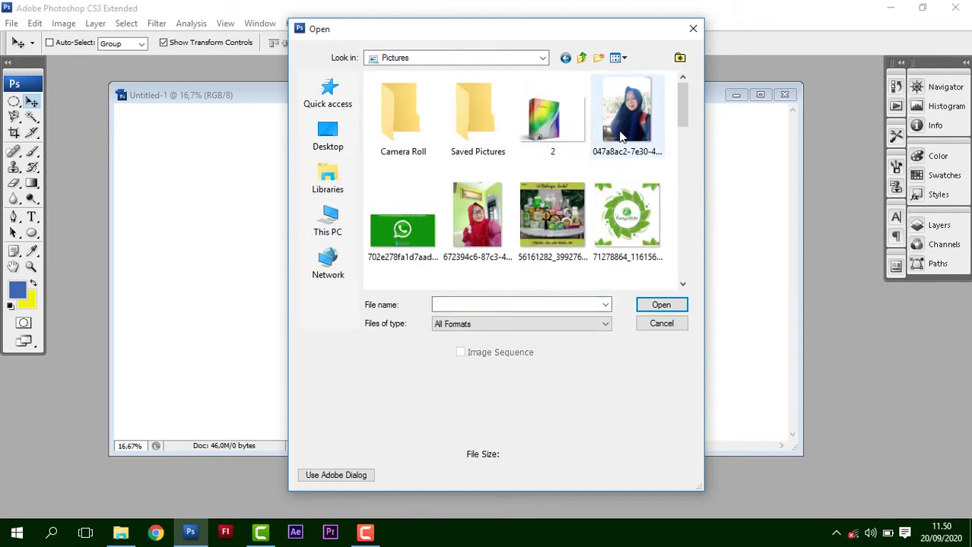
double_click(481, 231)
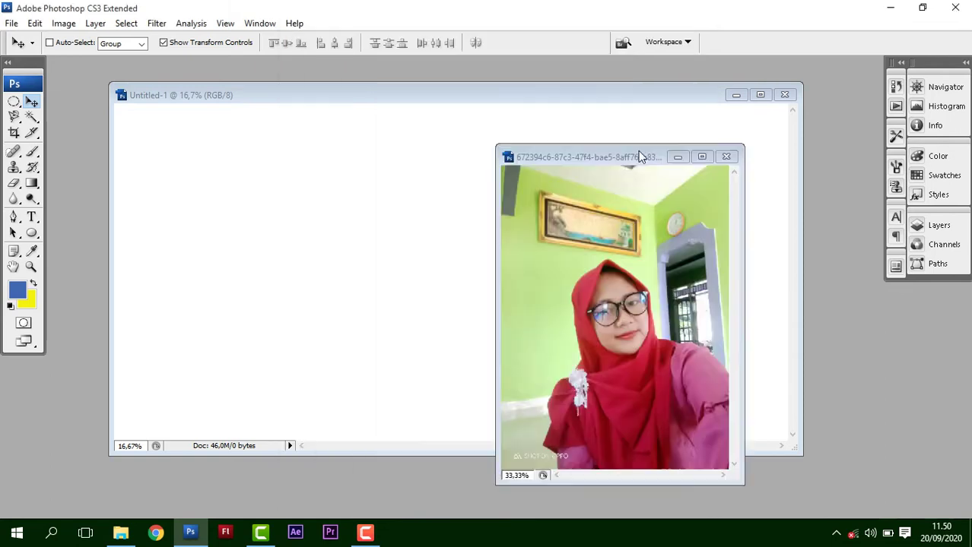
Arrange the photo and blank document windows so both are accessible, and copy the portrait into the blank document as a layer.
drag(636, 157, 721, 125)
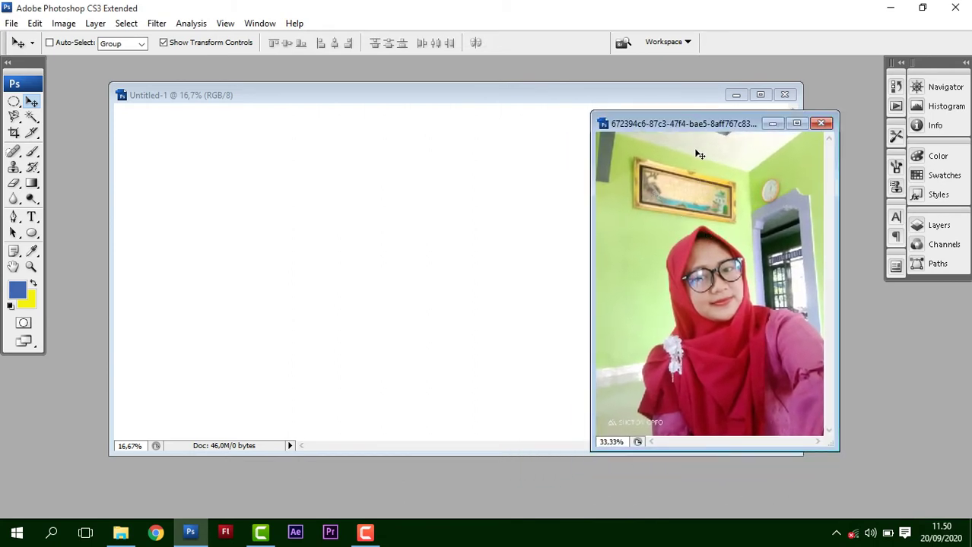
click(289, 111)
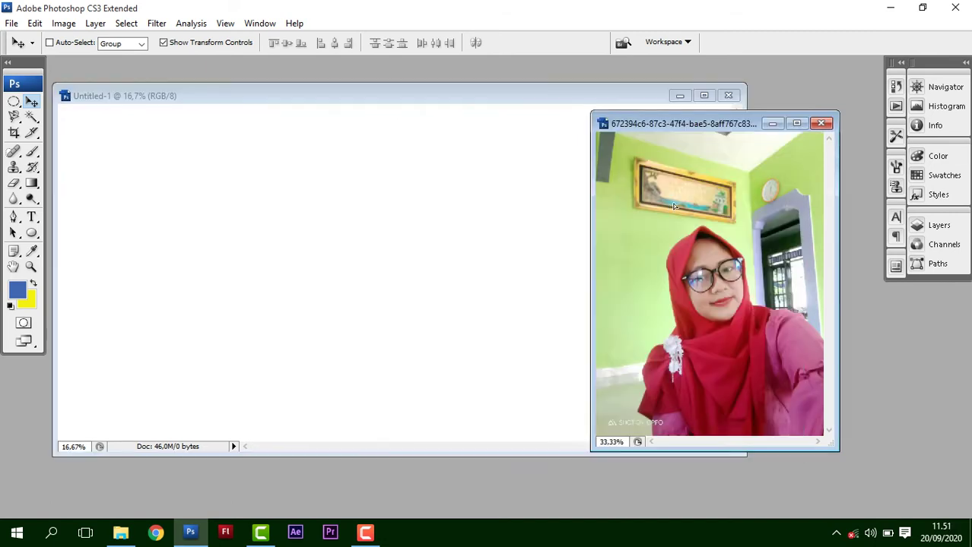
drag(616, 207, 467, 188)
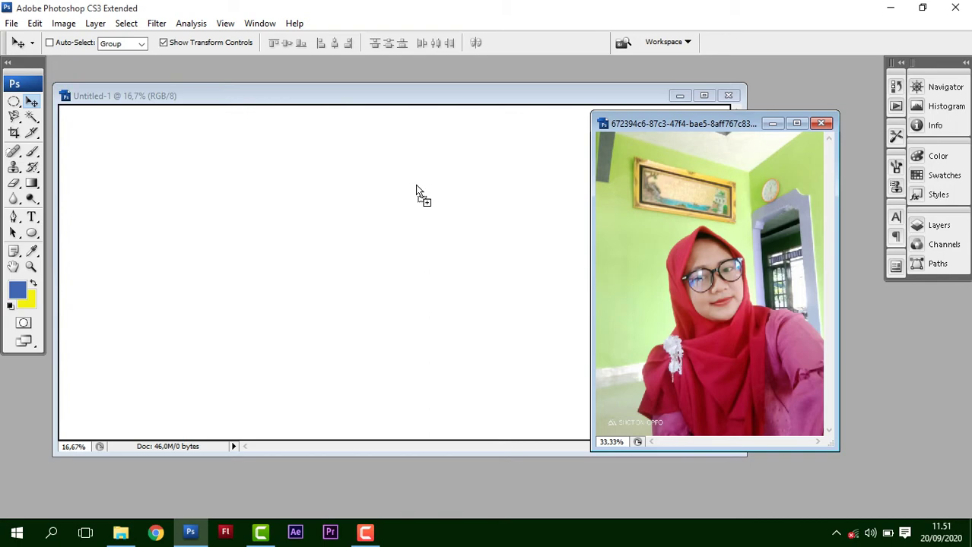
drag(416, 189, 415, 189)
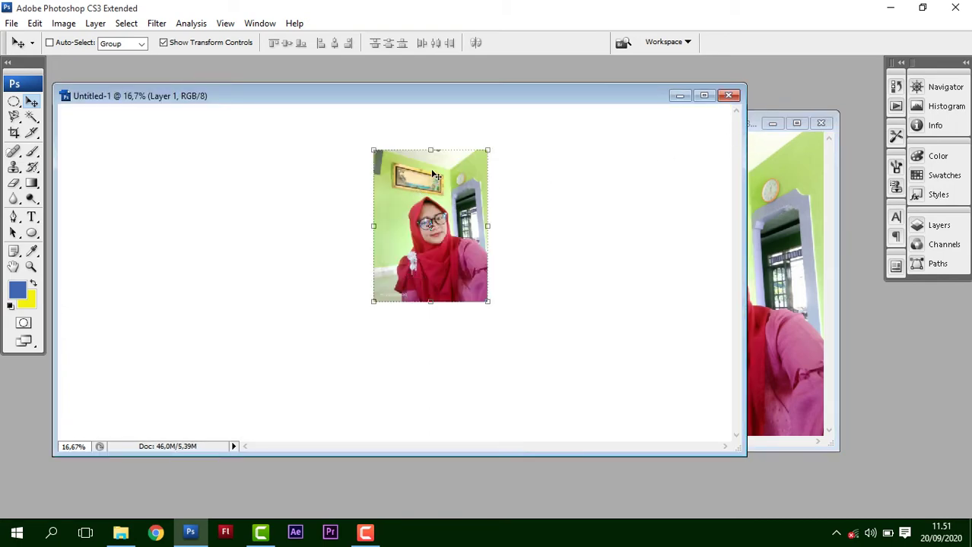
Move the copied portrait slightly right and down on the white canvas, and bring the original photo's window to the front.
drag(433, 184, 492, 194)
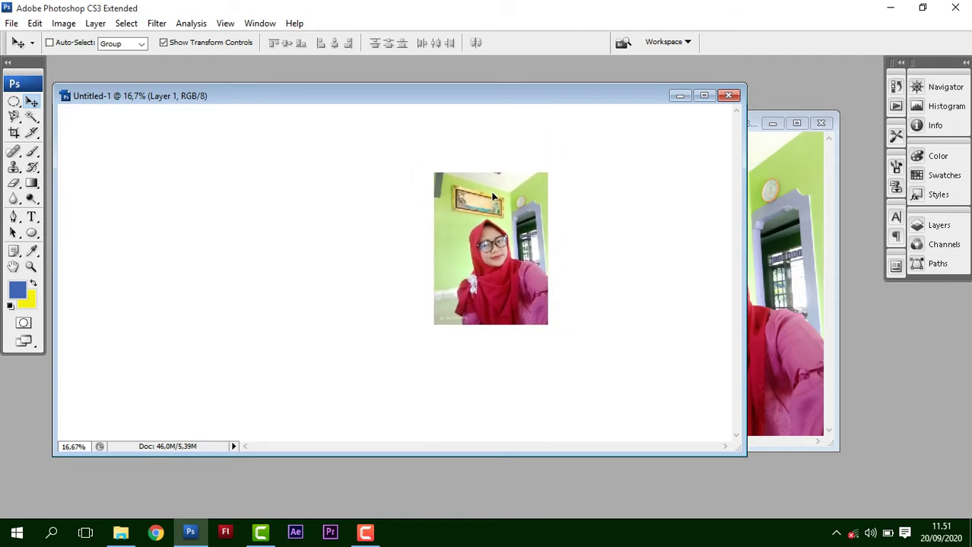
click(776, 176)
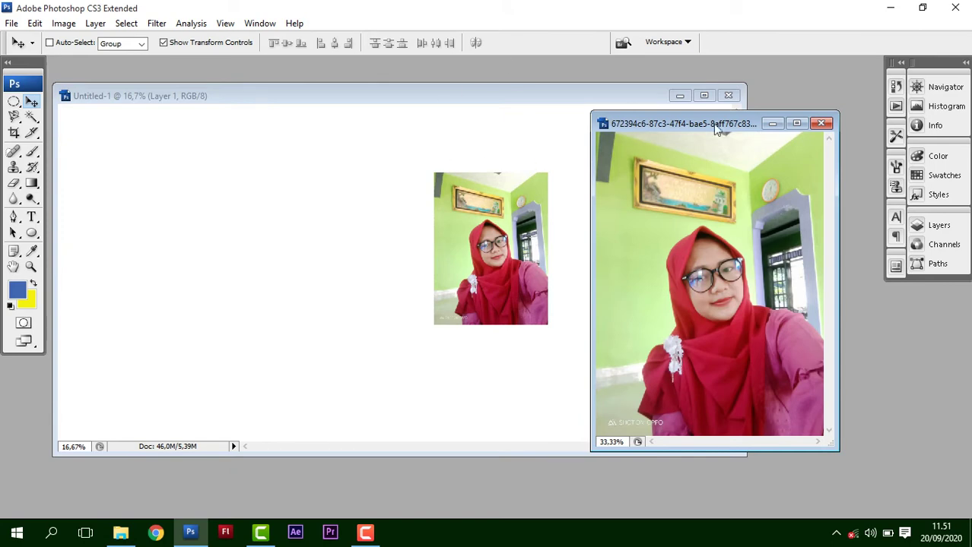
Close the original photo's window and move the portrait up and slightly left on the maximized white canvas.
click(821, 123)
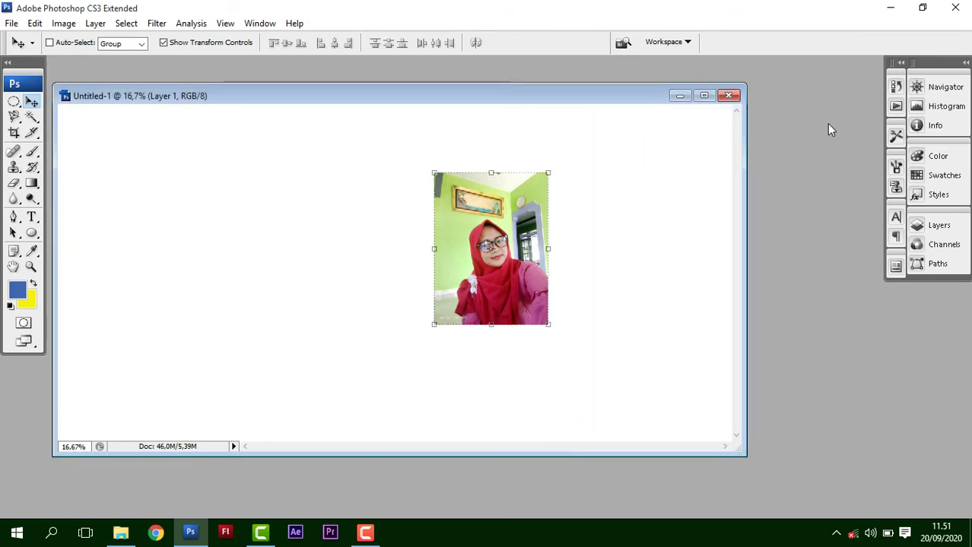
click(706, 96)
drag(555, 288, 419, 244)
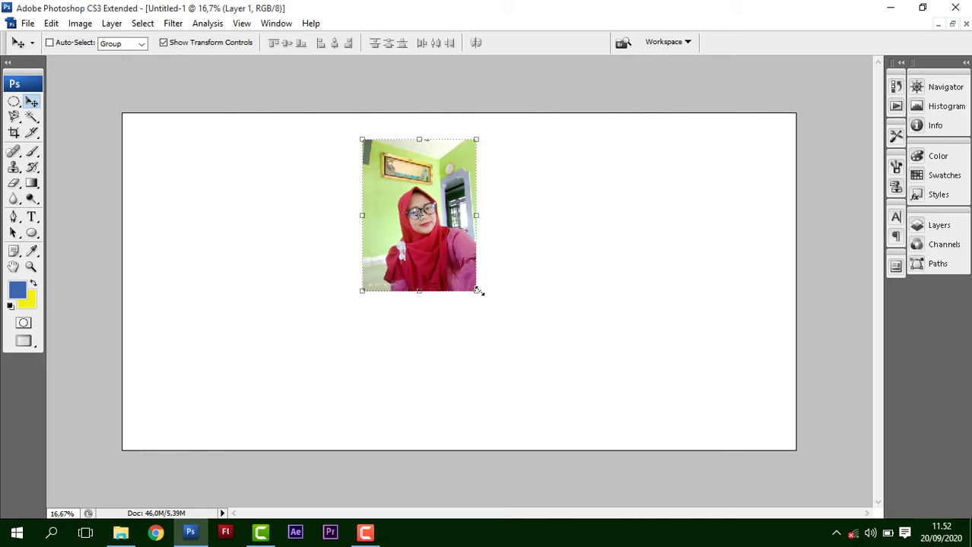
Try stretching only the portrait's width to 146.2%, and undo the stretch.
click(474, 215)
drag(474, 215, 527, 215)
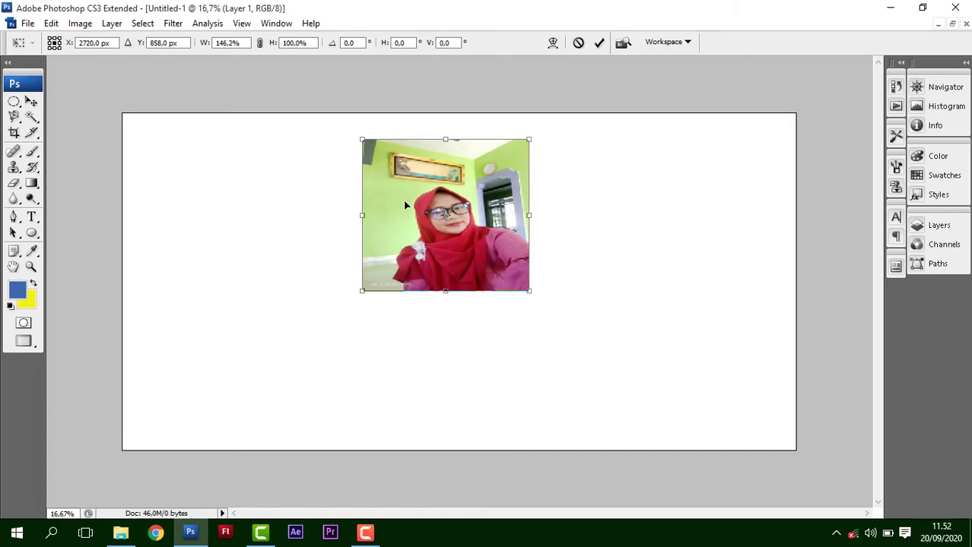
key(ctrl+z)
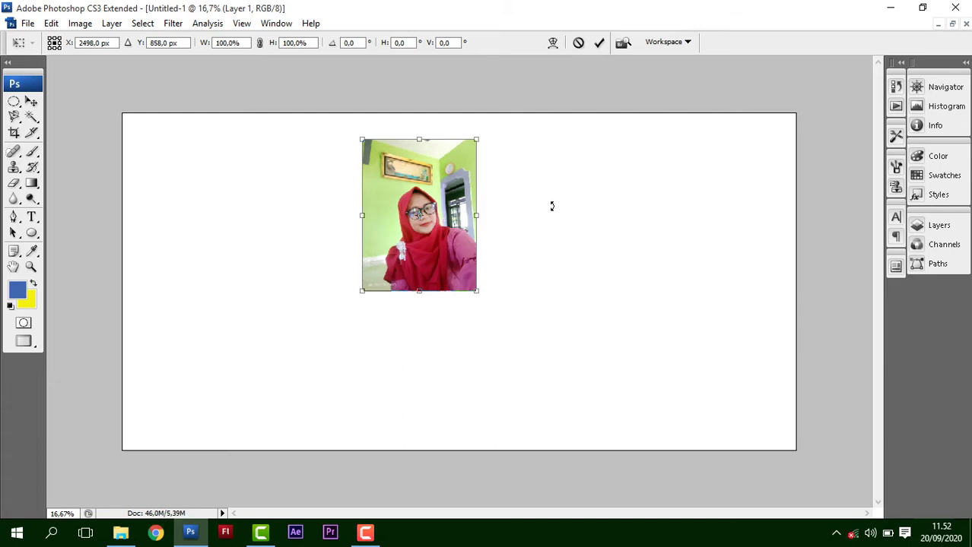
click(599, 42)
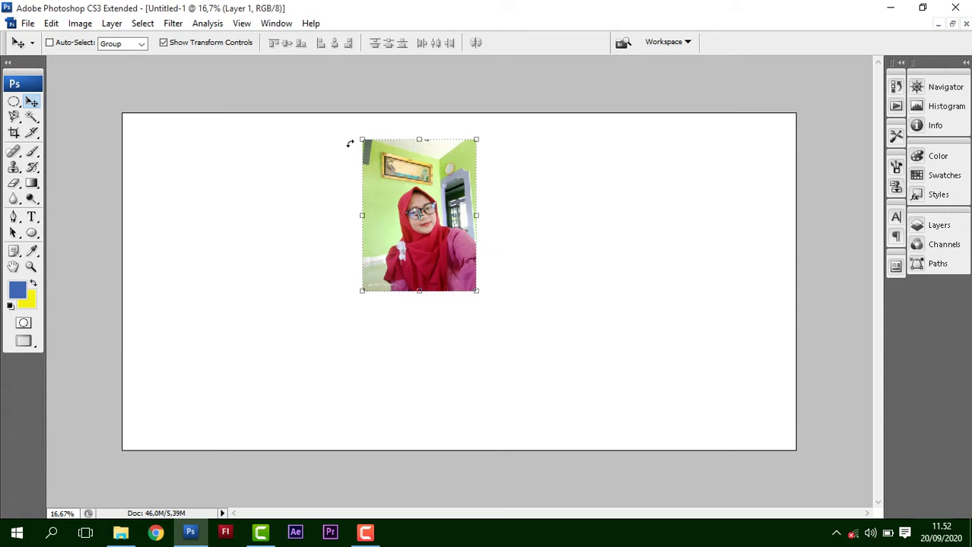
Scale the portrait proportionally to 221.1% and position it to span the canvas's full height.
click(478, 291)
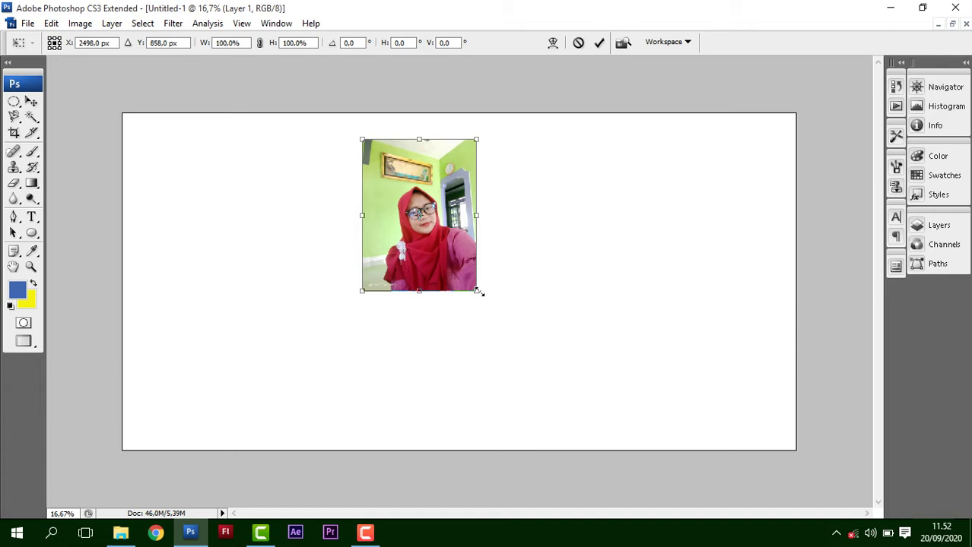
drag(477, 290, 488, 266)
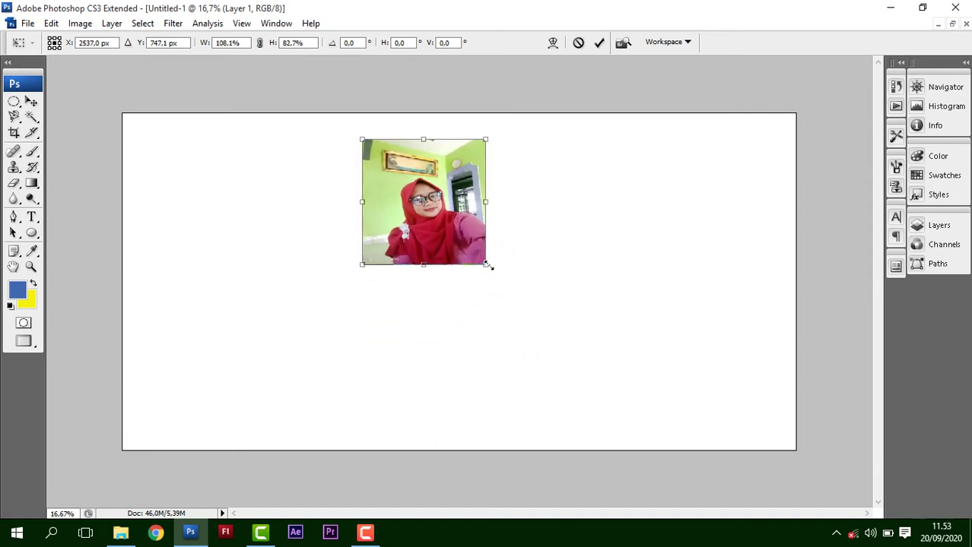
drag(488, 266, 723, 394)
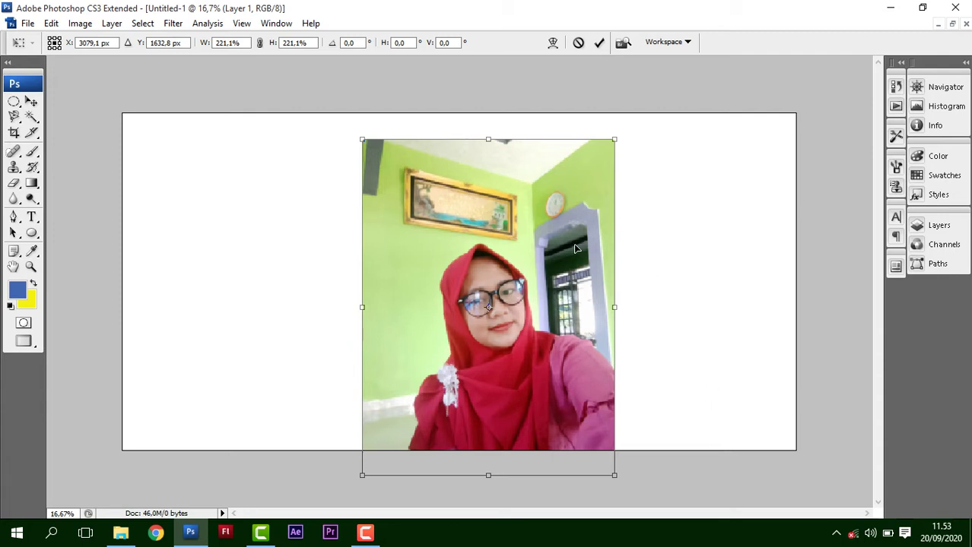
drag(575, 241, 553, 222)
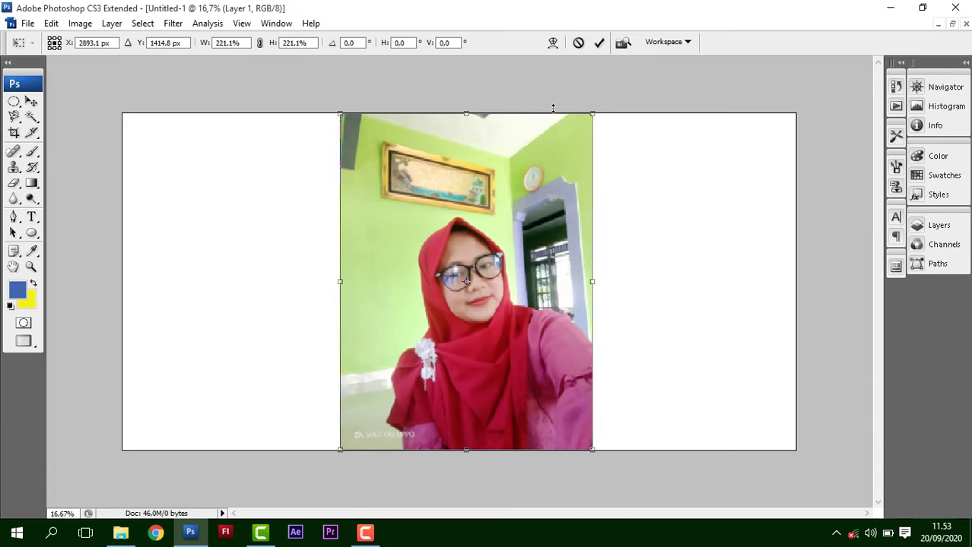
click(601, 45)
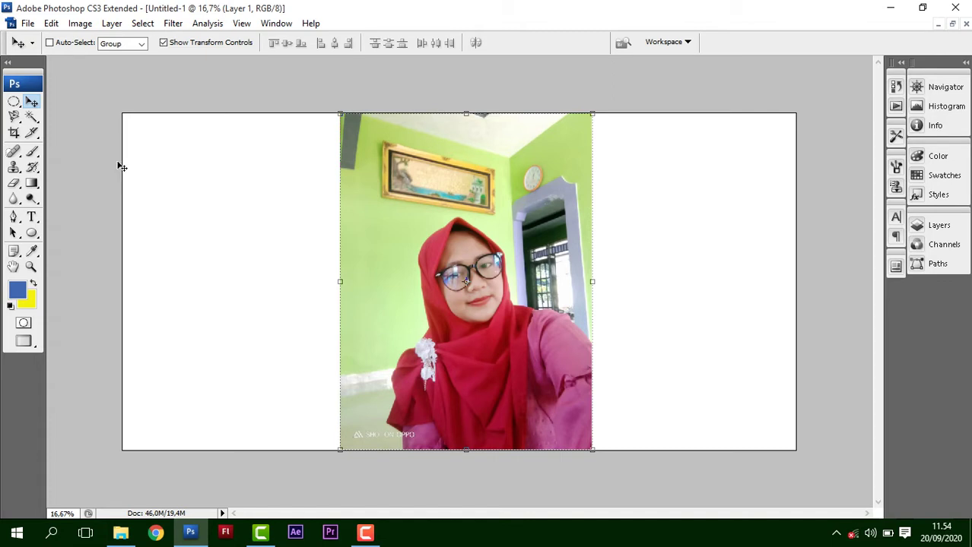
Switch to the Polygonal Lasso tool and enlarge the view of the portrait to 33.3%.
click(14, 118)
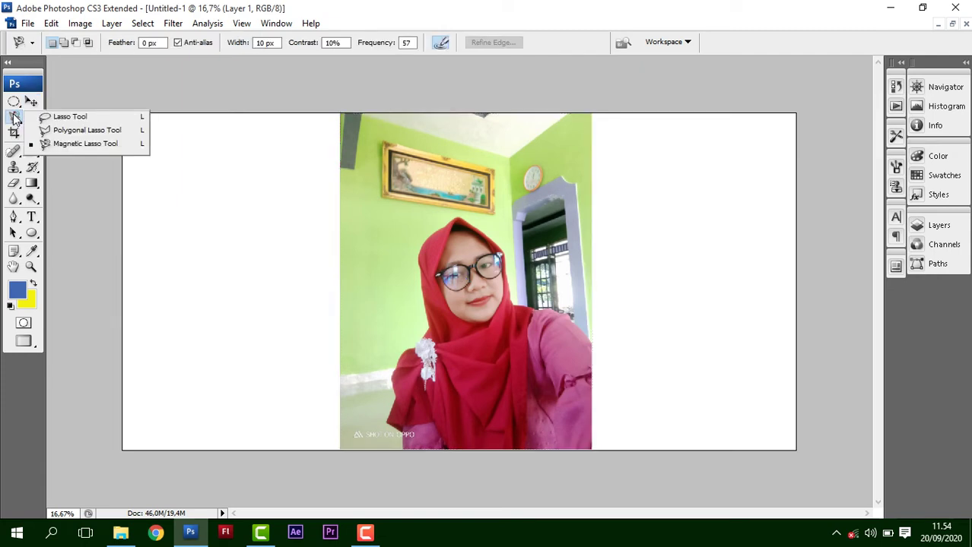
click(89, 130)
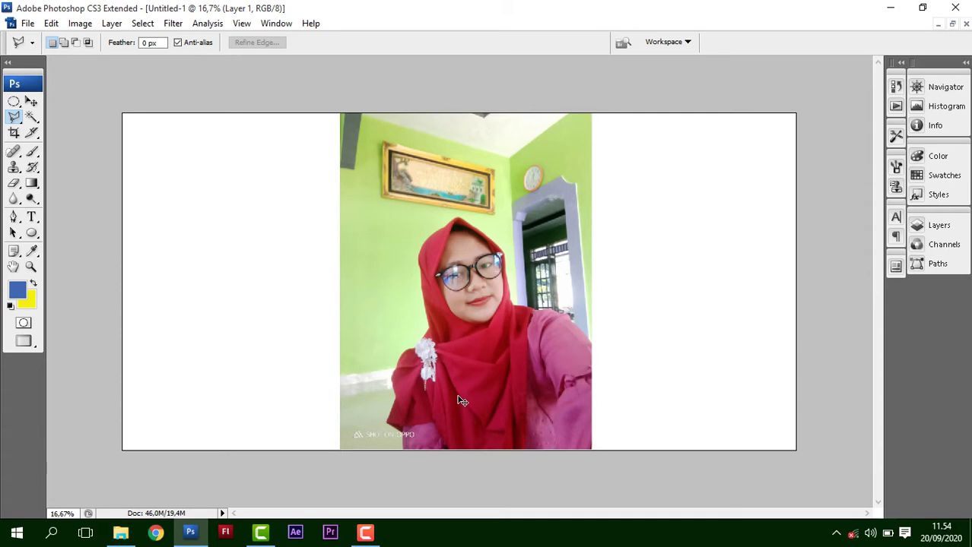
key(ctrl+plus)
key(ctrl+plus)
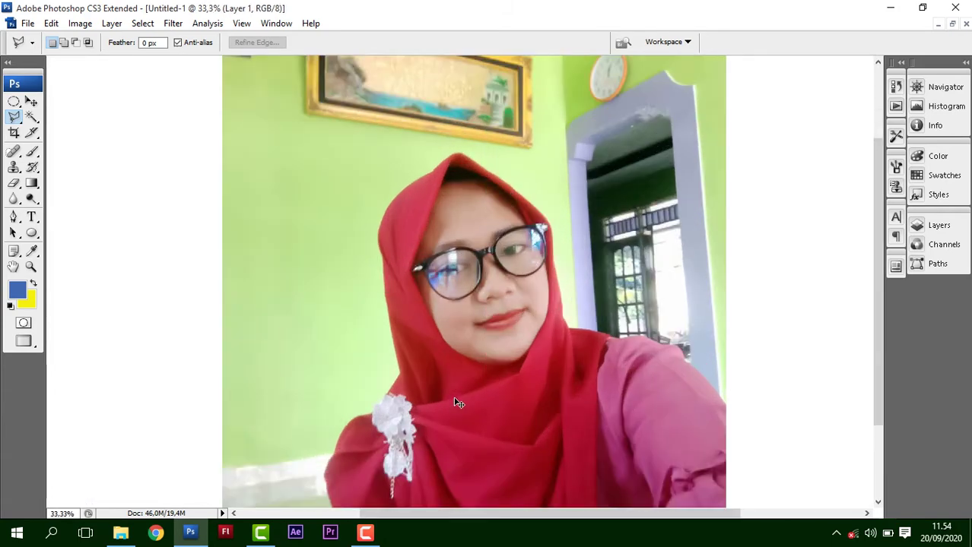
scroll(429, 428, down, 3)
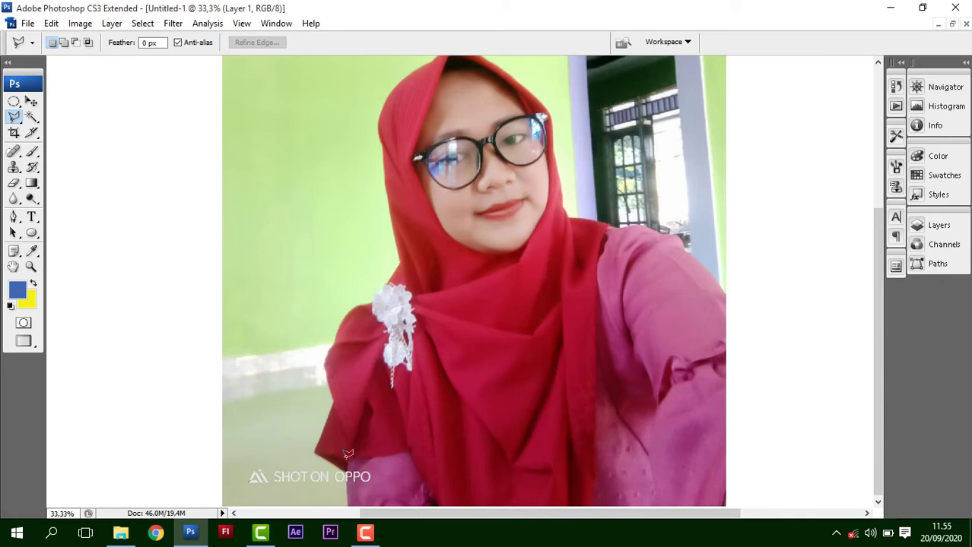
scroll(347, 454, up, 1)
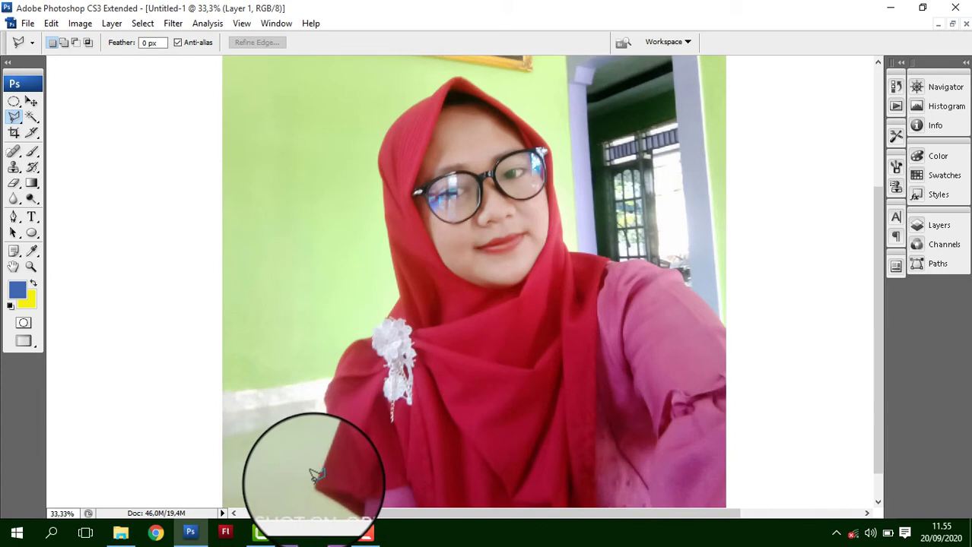
click(314, 484)
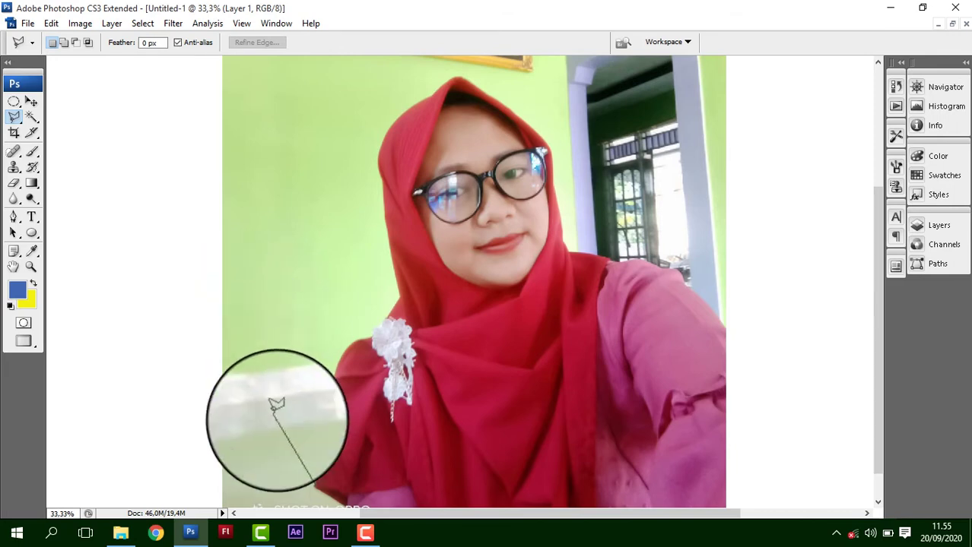
key(Escape)
key(Tab)
key(Tab)
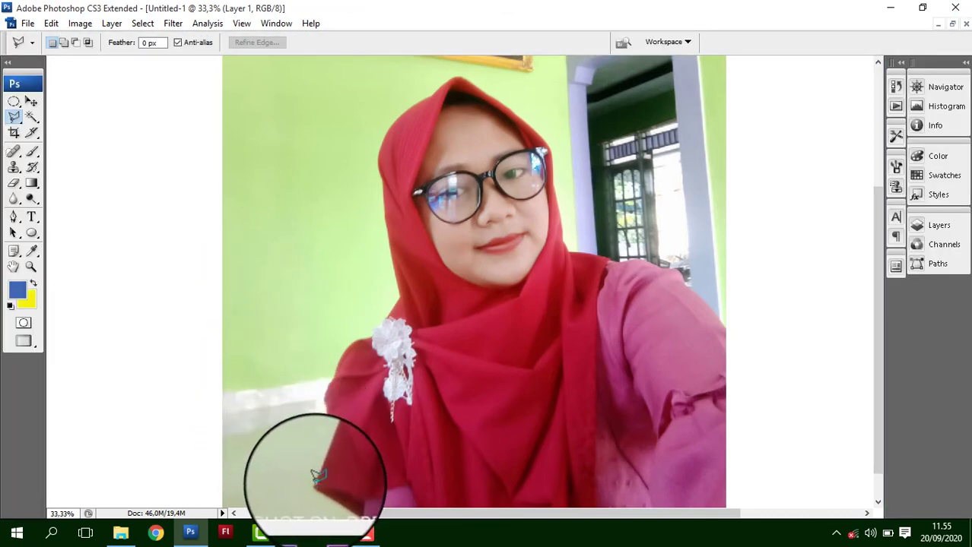
Outline the background left of the woman along her sleeve and headscarf with the Polygonal Lasso, delete that area and deselect.
click(318, 505)
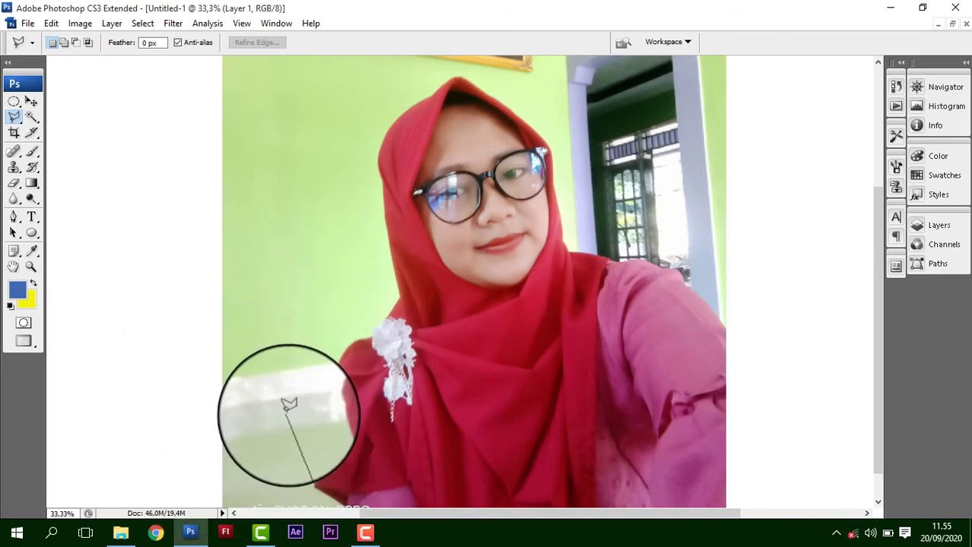
click(336, 428)
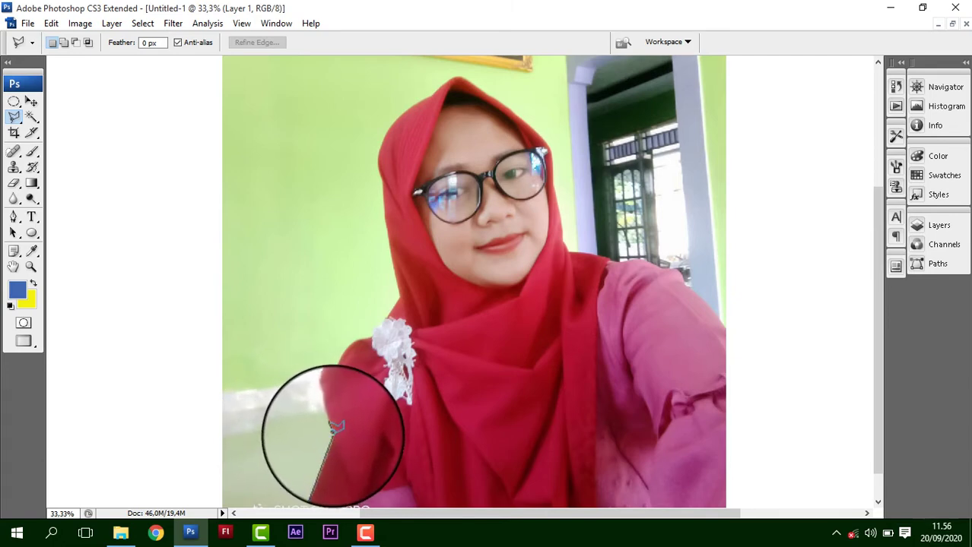
click(325, 388)
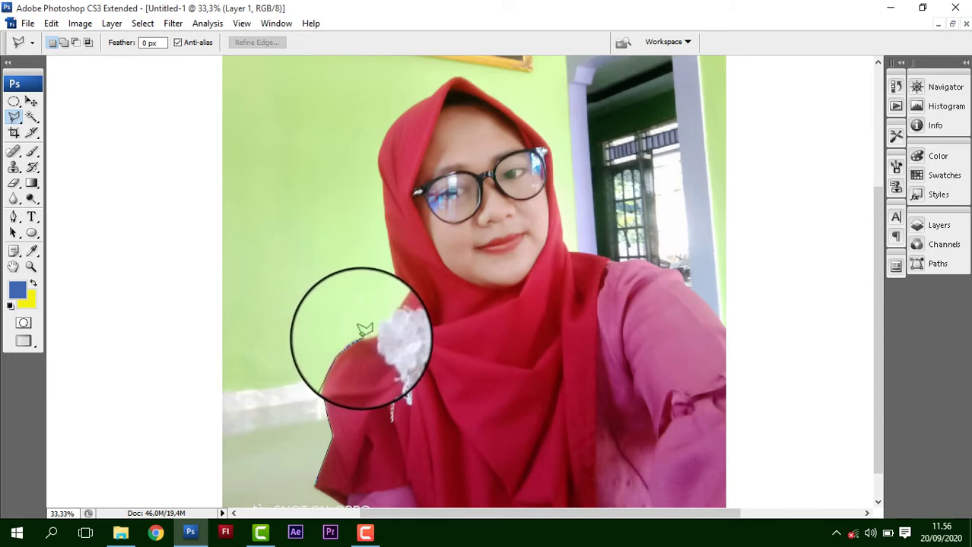
scroll(371, 316, down, 1)
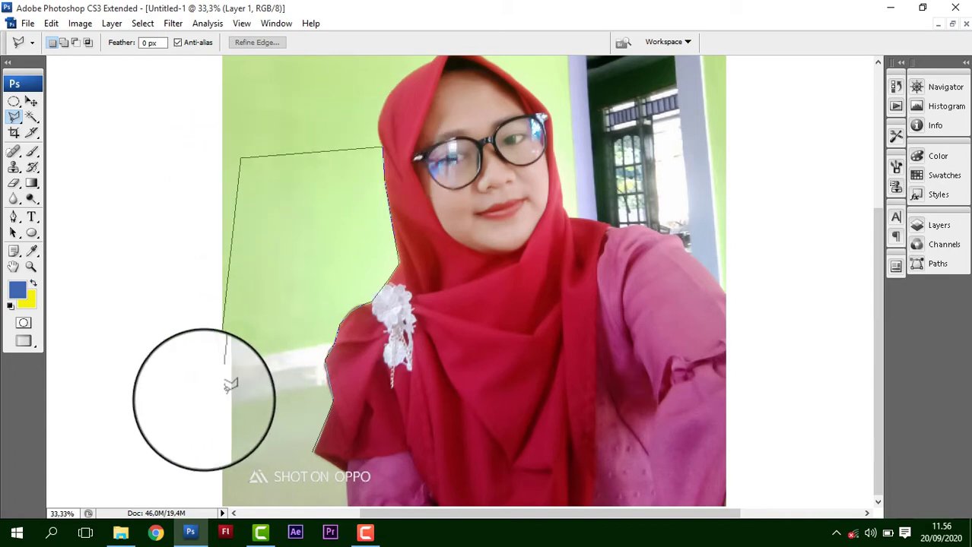
click(209, 150)
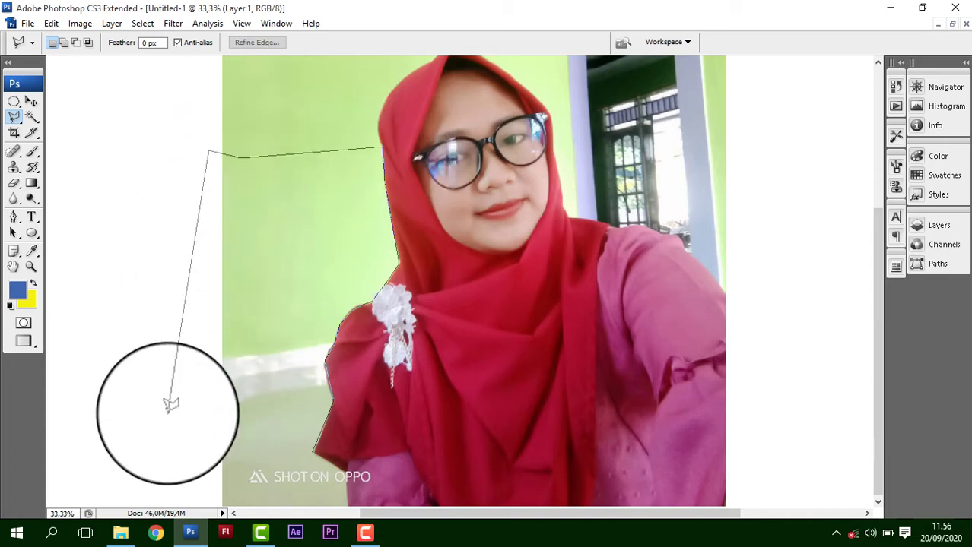
click(168, 415)
click(226, 471)
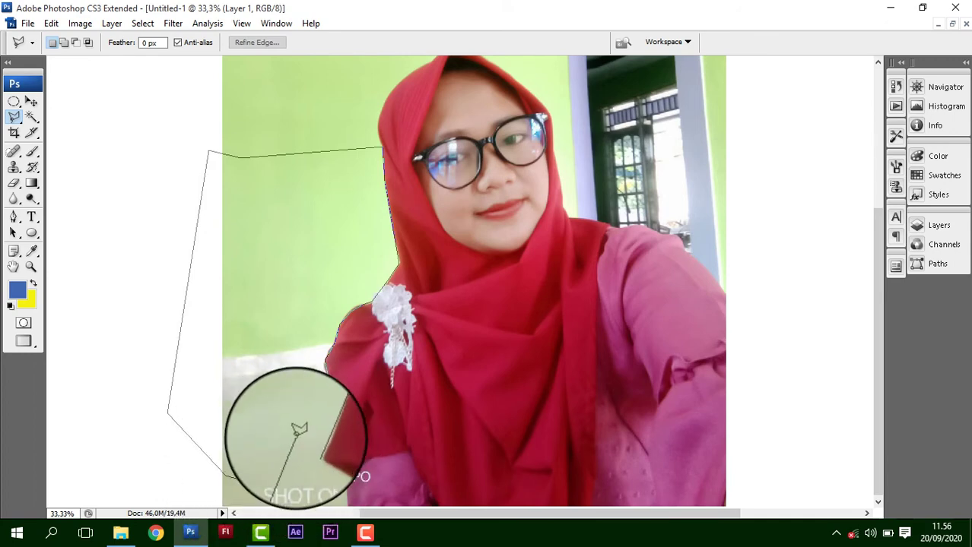
double_click(307, 443)
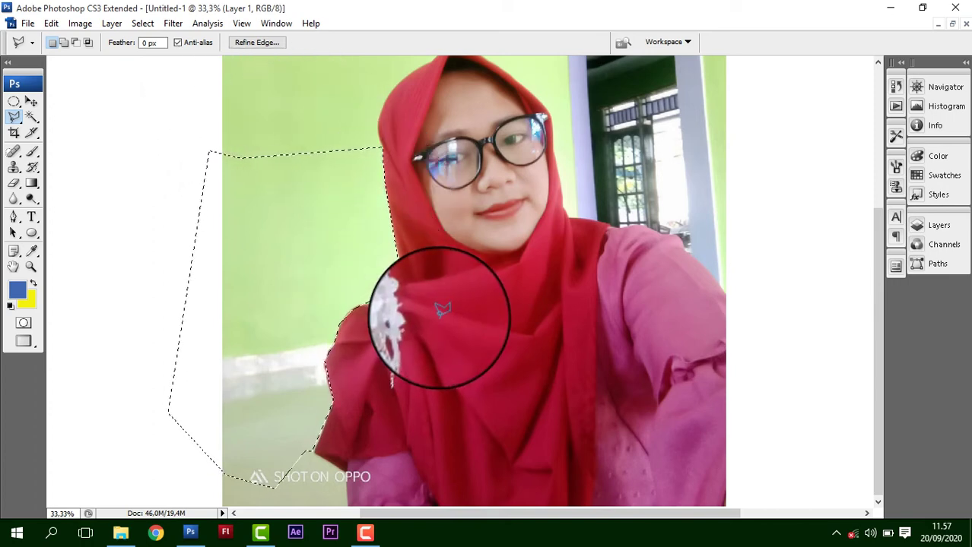
key(Delete)
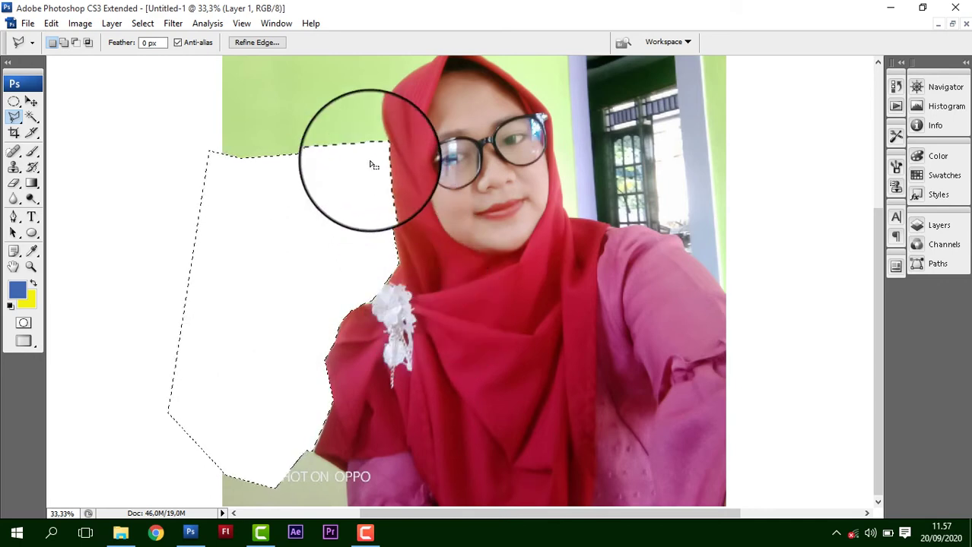
key(ctrl+d)
Outline the remaining background above and right of the woman, including the picture frame, clock and doorway, with the Polygonal Lasso and delete it.
scroll(457, 163, up, 2)
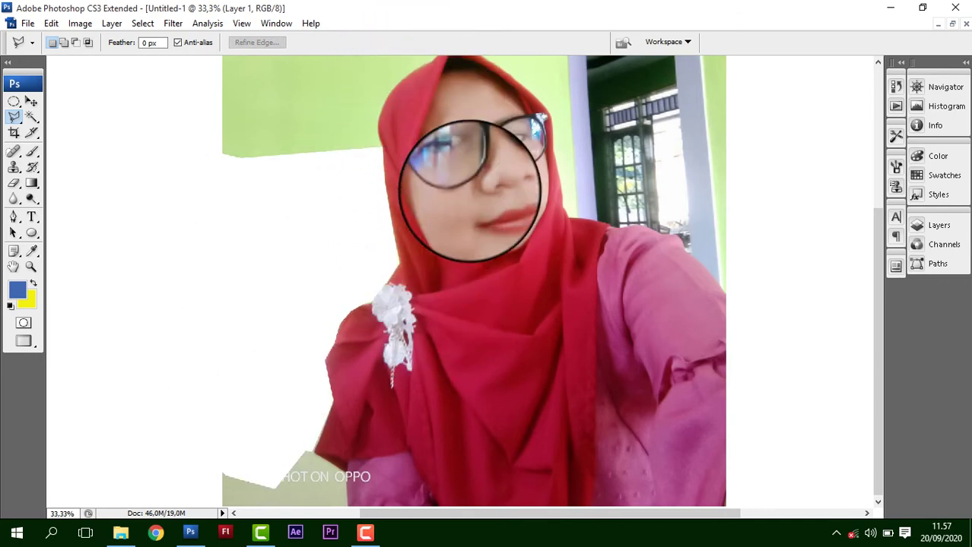
scroll(578, 274, down, 1)
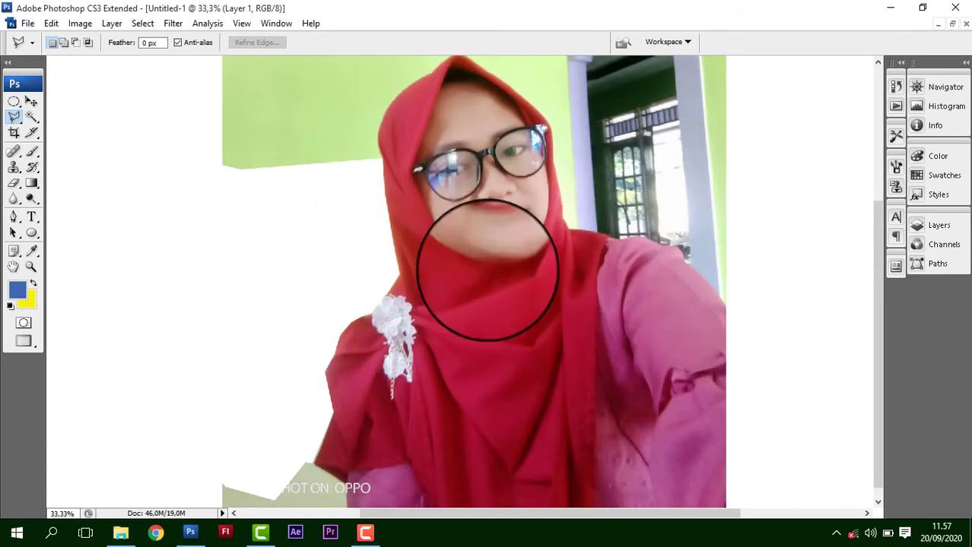
scroll(477, 282, up, 4)
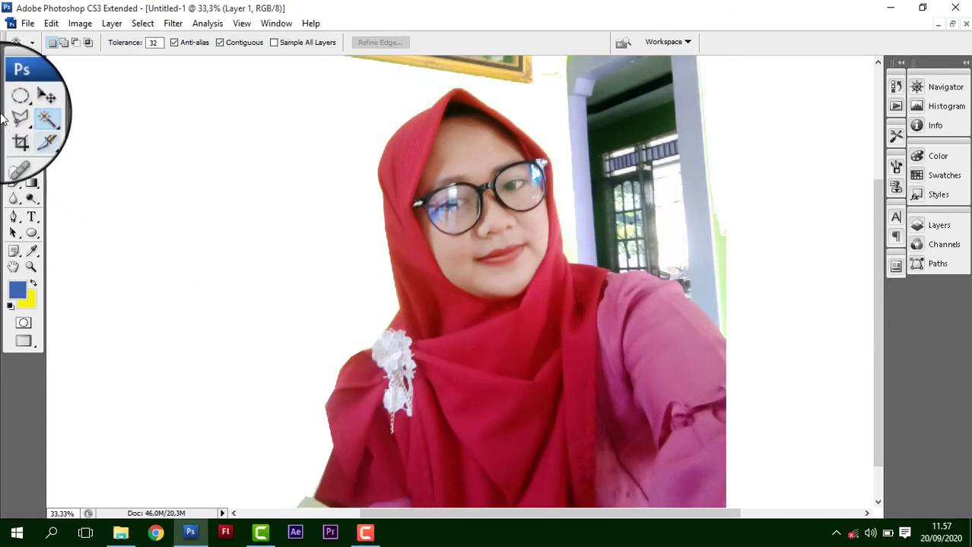
click(13, 117)
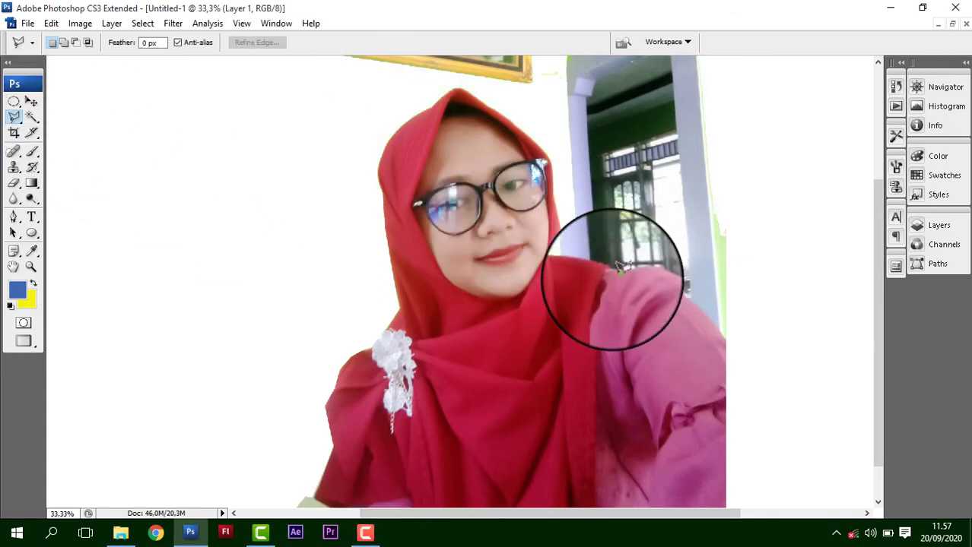
click(637, 270)
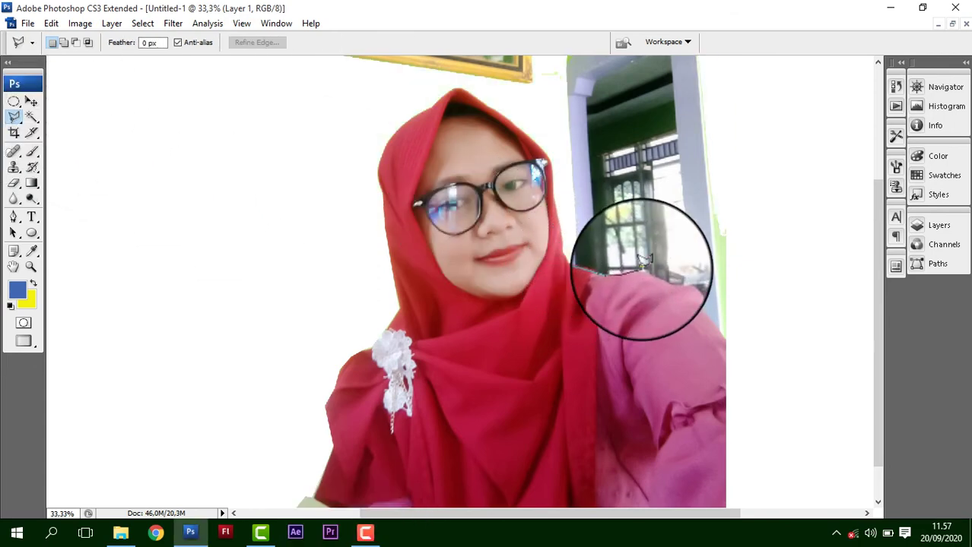
click(666, 275)
click(737, 355)
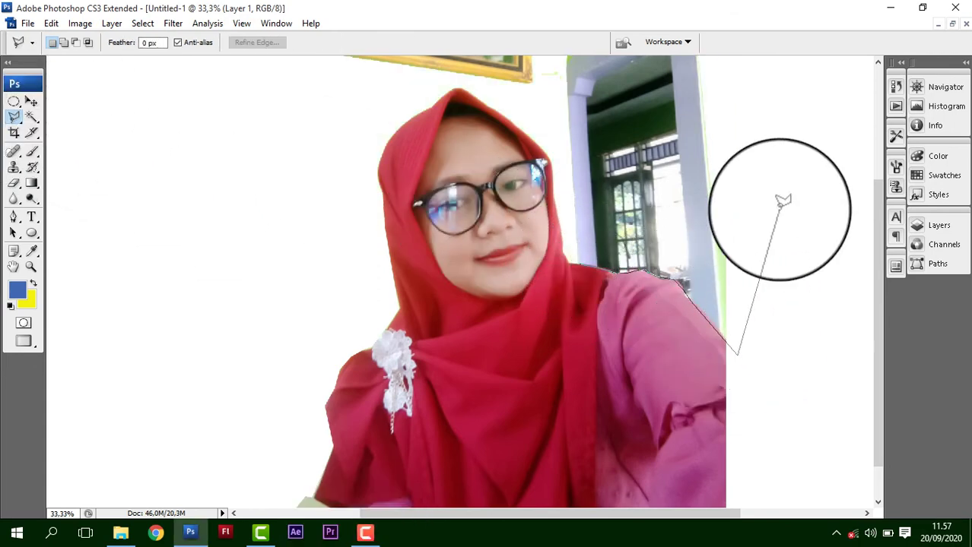
click(781, 206)
click(755, 92)
click(127, 76)
click(129, 205)
click(306, 267)
click(364, 269)
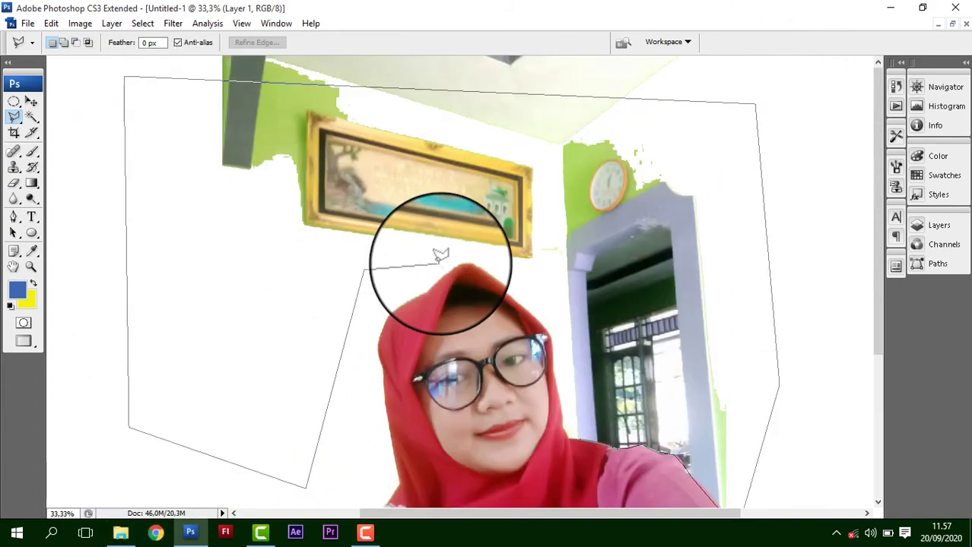
click(464, 258)
click(561, 308)
click(563, 357)
double_click(568, 417)
key(ctrl+d)
Outline the leftover background and watermark beside the woman's lower sleeve with the Polygonal Lasso, delete that area and deselect.
scroll(578, 365, down, 5)
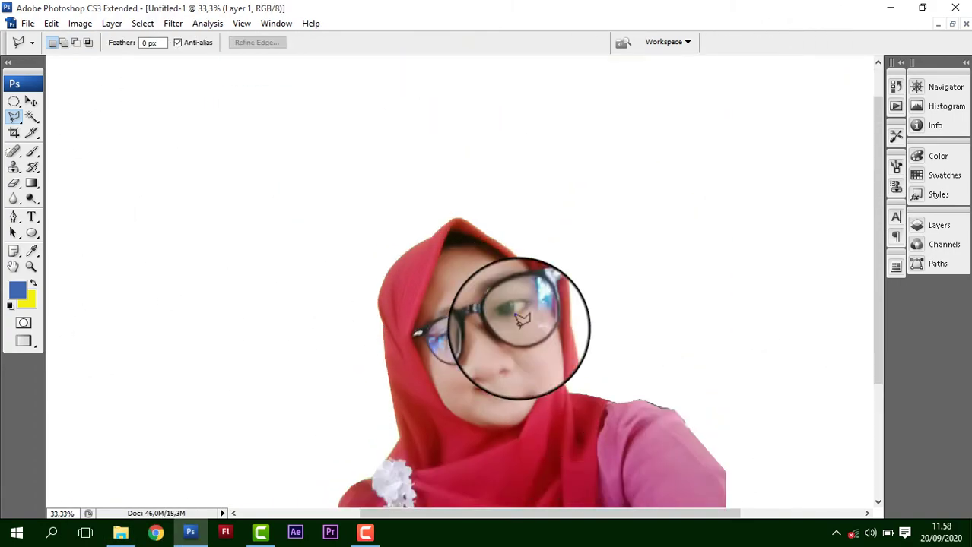
click(316, 451)
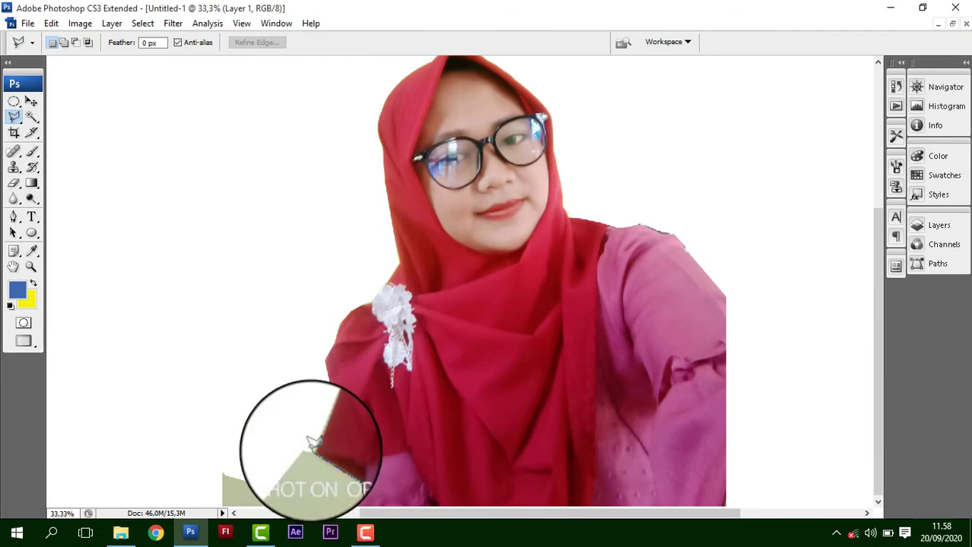
click(156, 451)
click(157, 511)
double_click(277, 511)
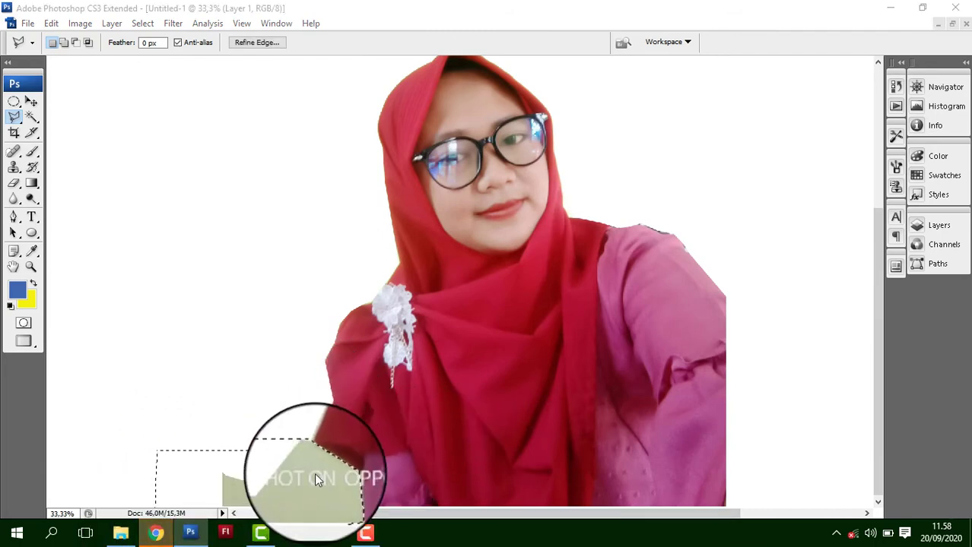
click(160, 530)
click(187, 529)
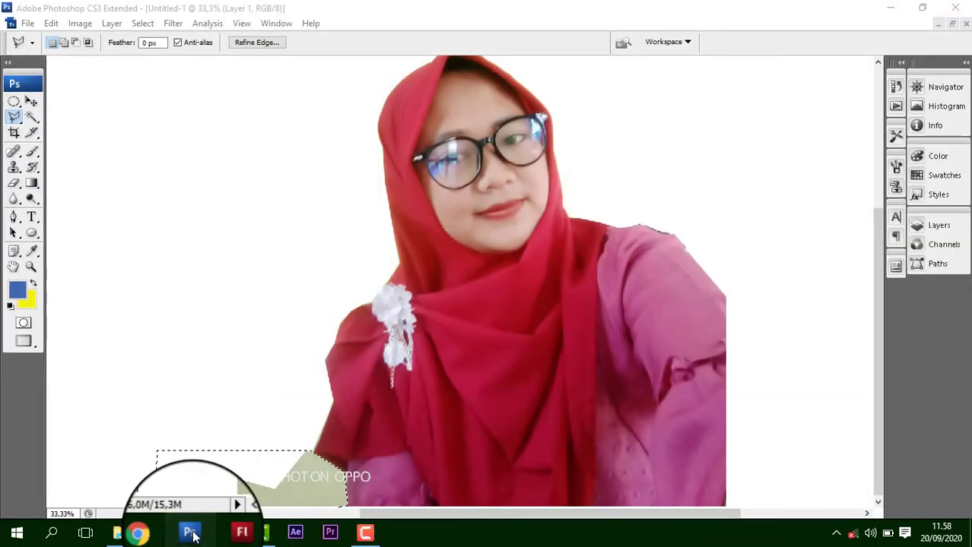
key(Delete)
key(ctrl+d)
click(372, 537)
click(372, 537)
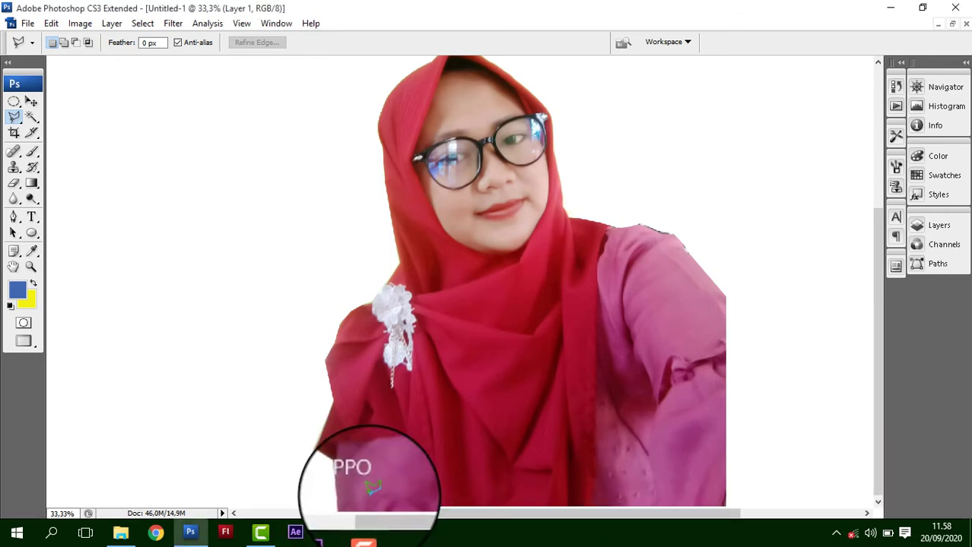
Erase the leftover ceiling strip along the canvas's upper edge with the 504 px Eraser and move the cutout towards the canvas centre.
click(31, 102)
click(14, 116)
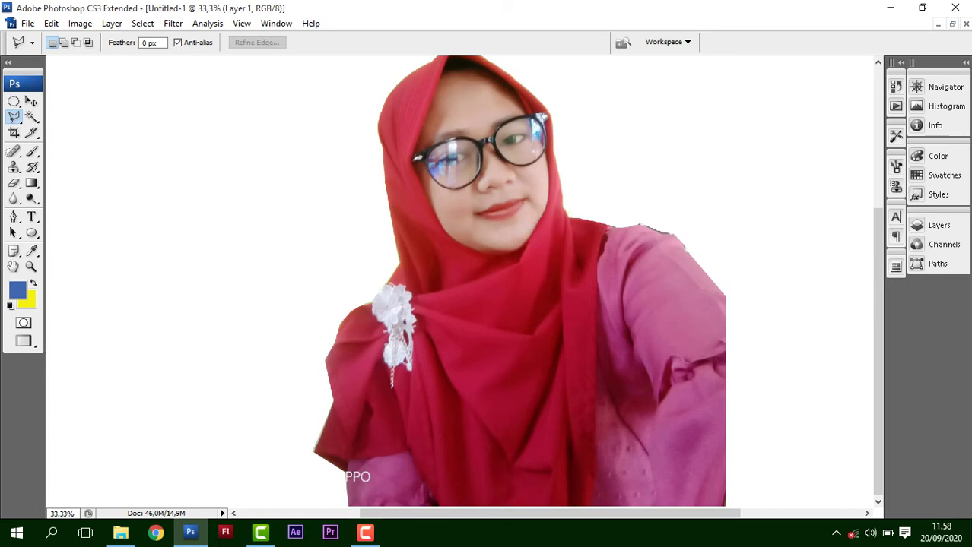
key(ctrl+minus)
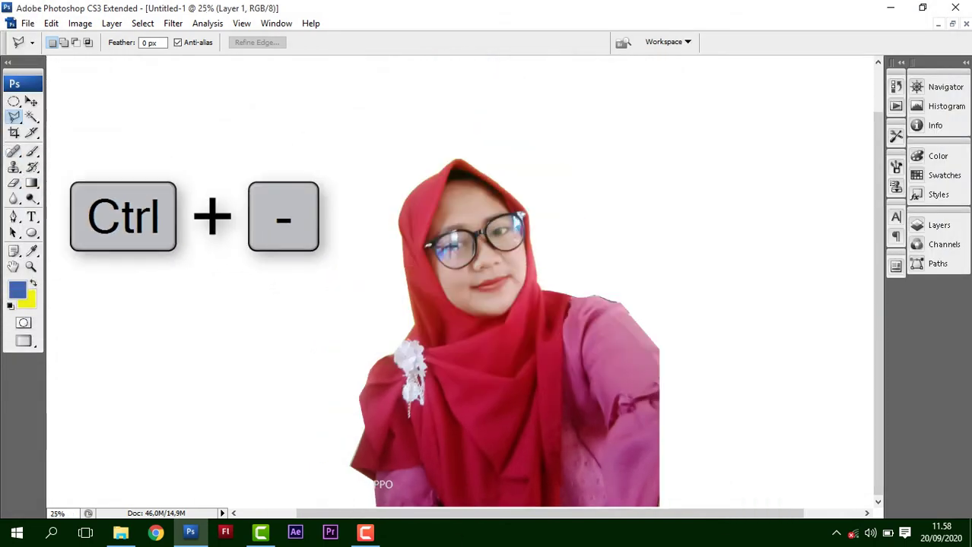
key(ctrl+minus)
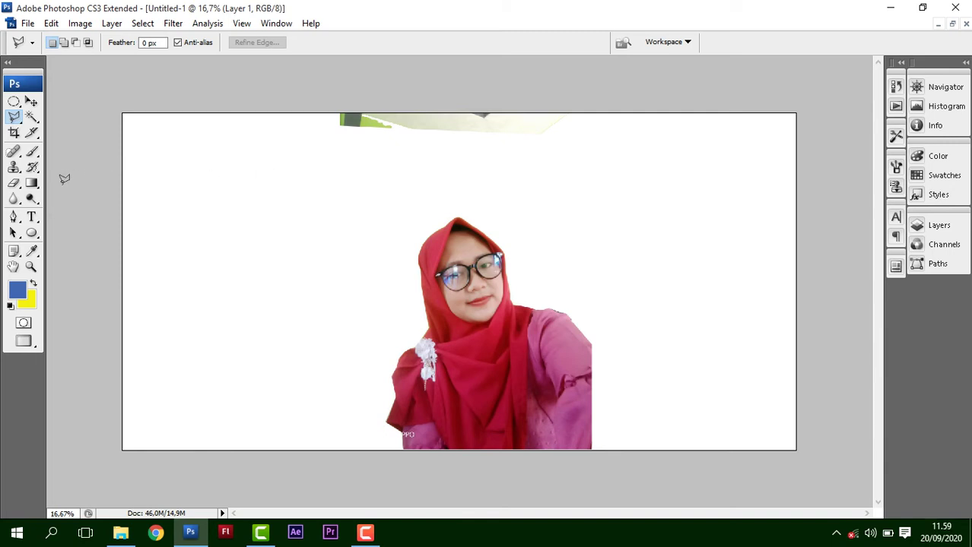
click(14, 185)
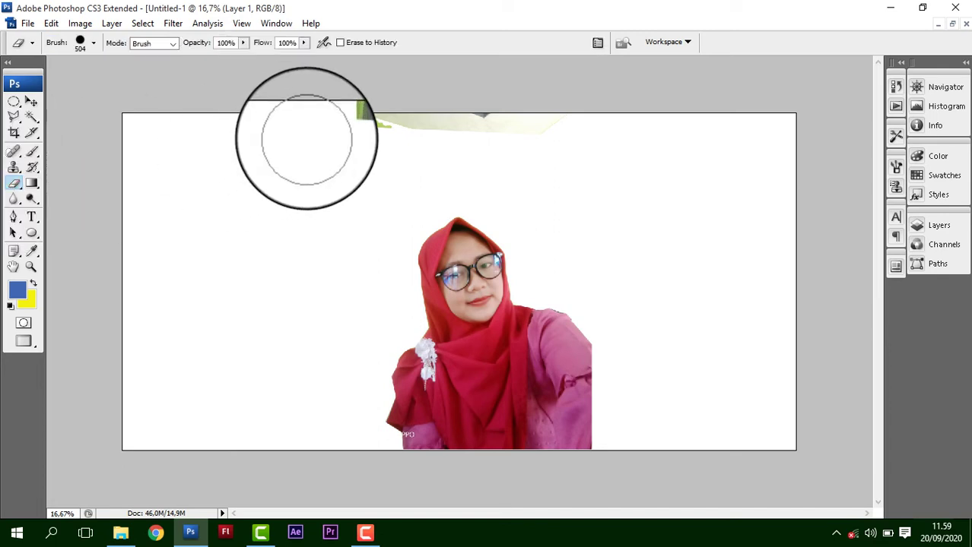
mouse_move(283, 131)
mouse_down()
mouse_move(473, 67)
mouse_move(595, 69)
mouse_up()
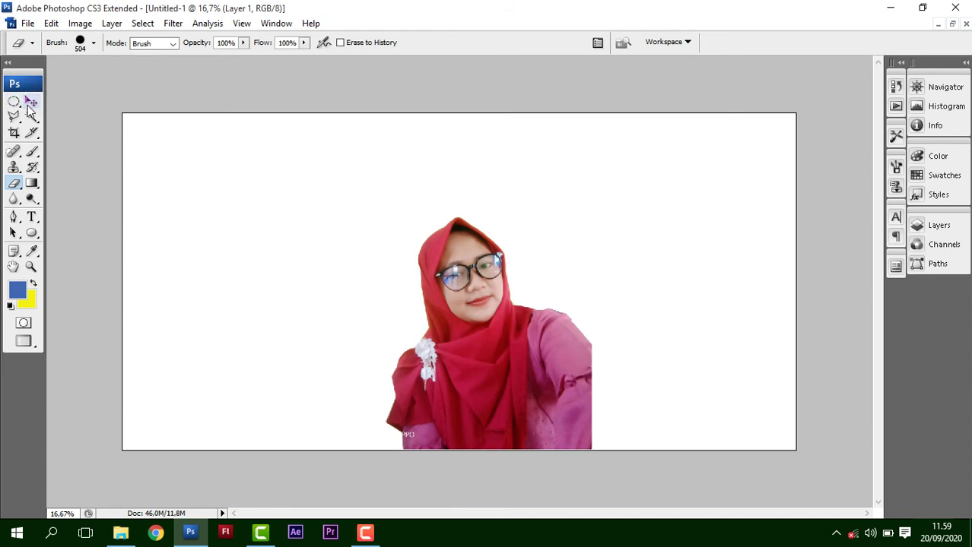
click(31, 104)
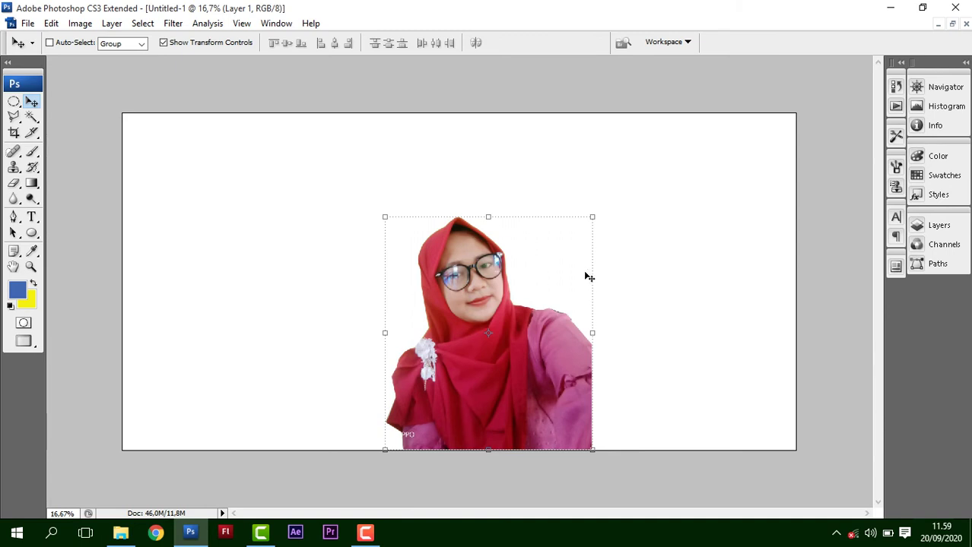
drag(559, 355, 505, 297)
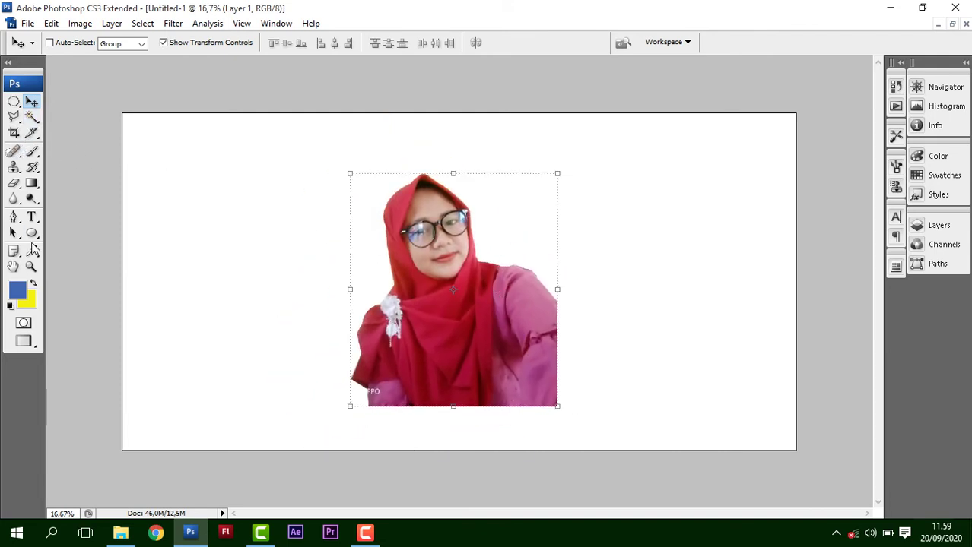
Try the Eraser on the woman's face and undo the erased spot.
click(14, 185)
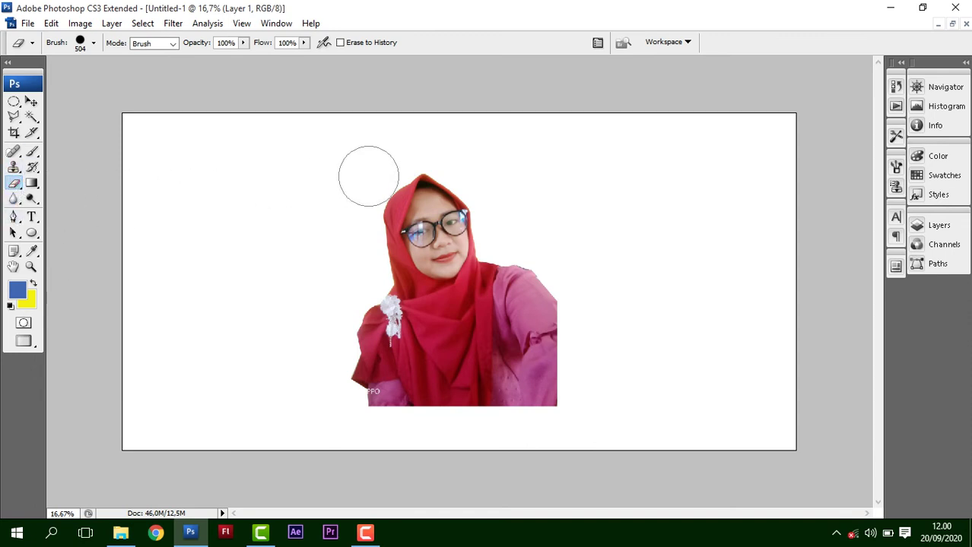
click(425, 229)
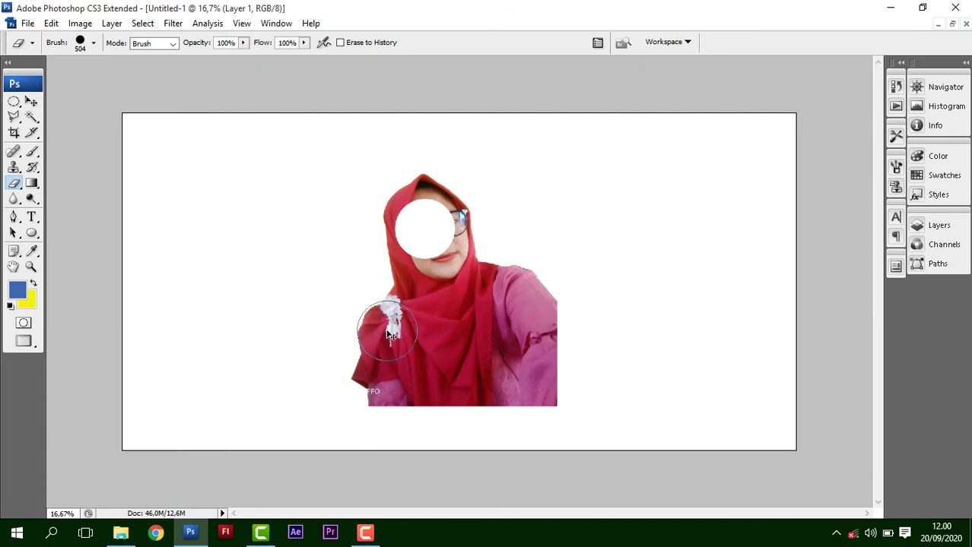
key(ctrl+z)
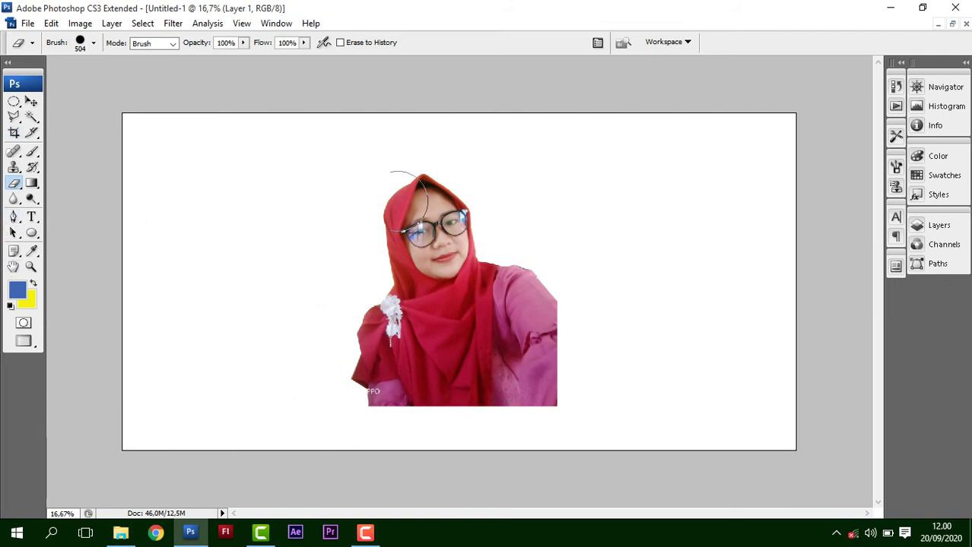
Move the cutout portrait to the lower-left area of the canvas, flush with its bottom edge.
click(31, 102)
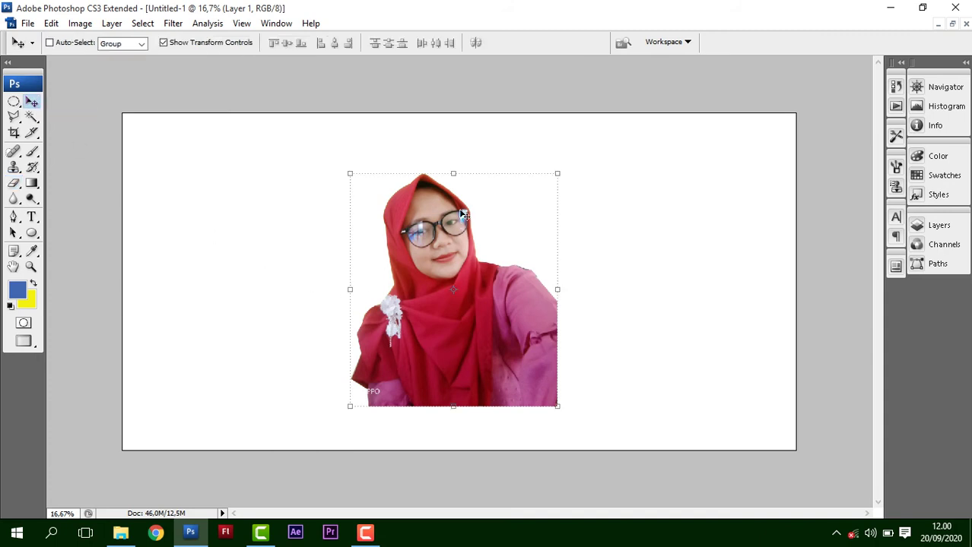
drag(432, 265, 270, 306)
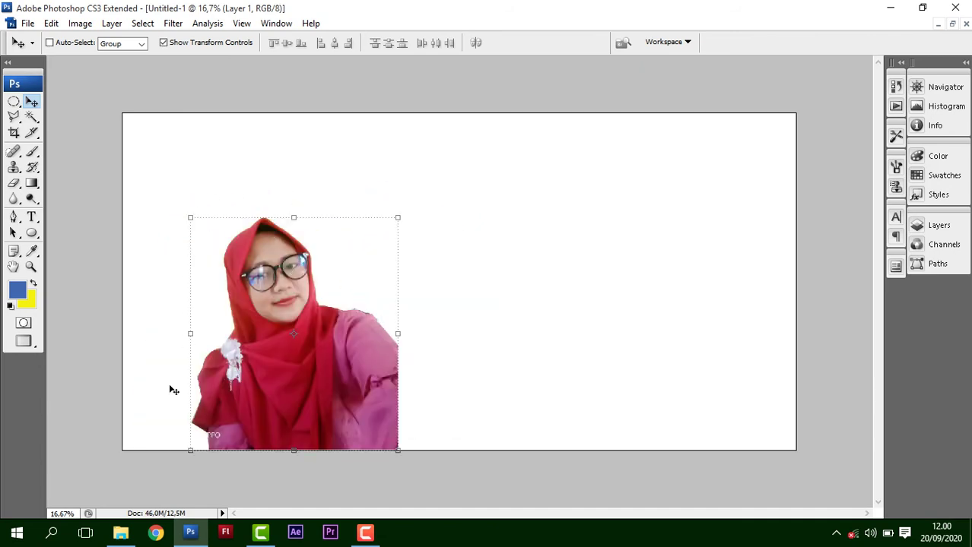
Soften the cutout's edges along the shoulder, headscarf and sleeve using the Blur tool with a soft 300 px brush at 50% strength.
click(13, 203)
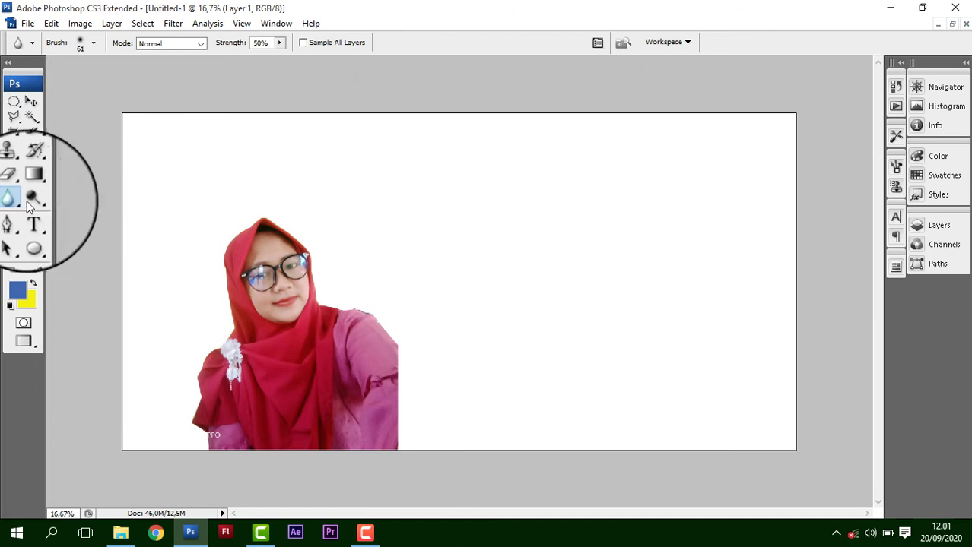
right_click(185, 250)
drag(267, 293, 309, 289)
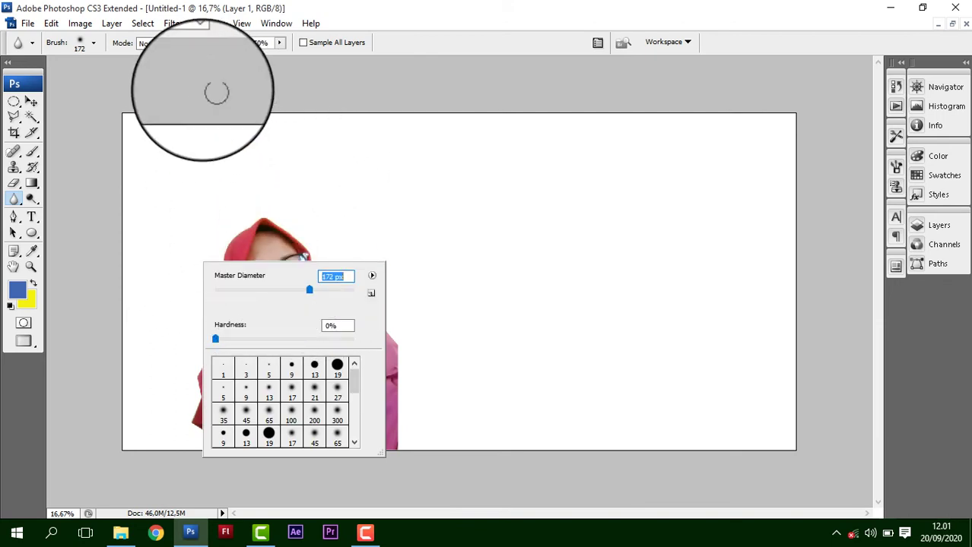
click(418, 24)
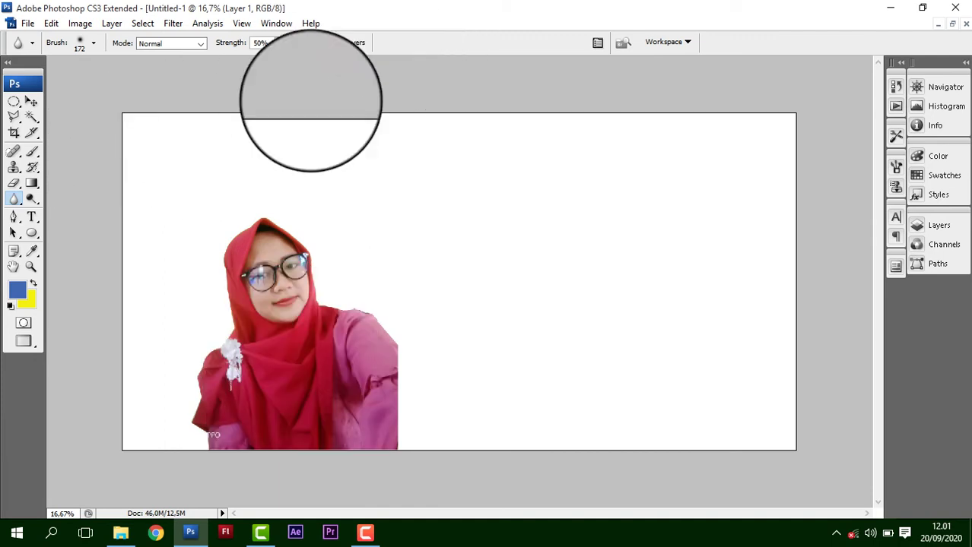
click(96, 47)
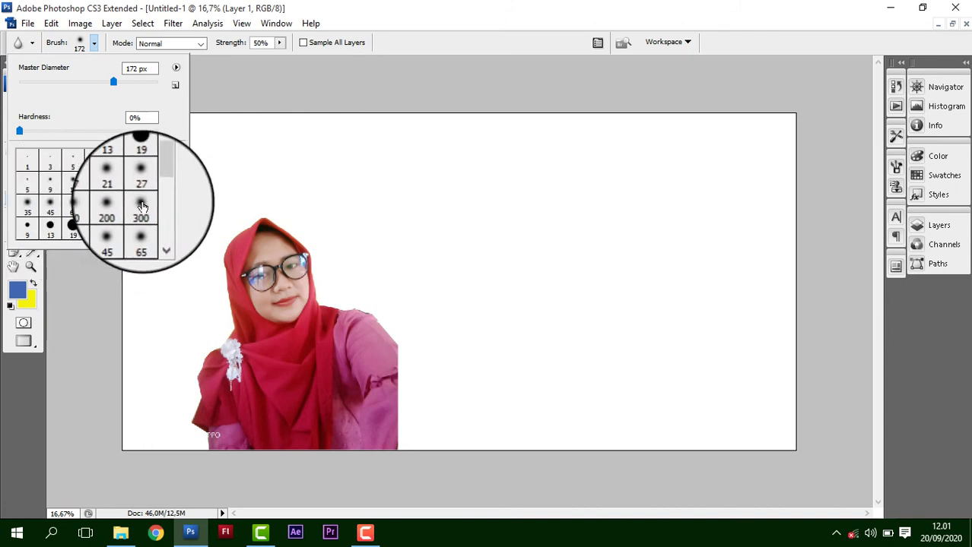
double_click(143, 209)
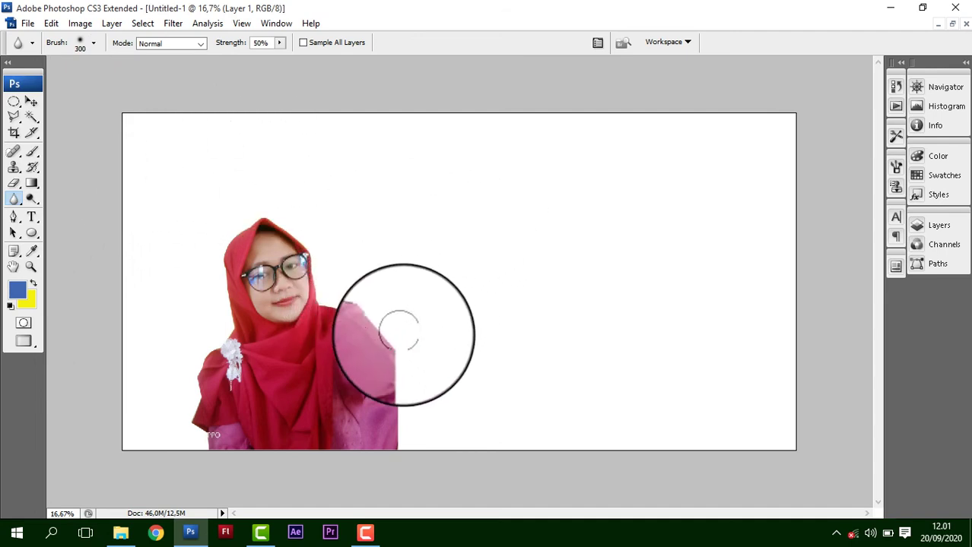
mouse_move(374, 310)
mouse_down()
mouse_move(423, 342)
mouse_move(385, 341)
mouse_move(374, 308)
mouse_move(333, 312)
mouse_move(322, 264)
mouse_up()
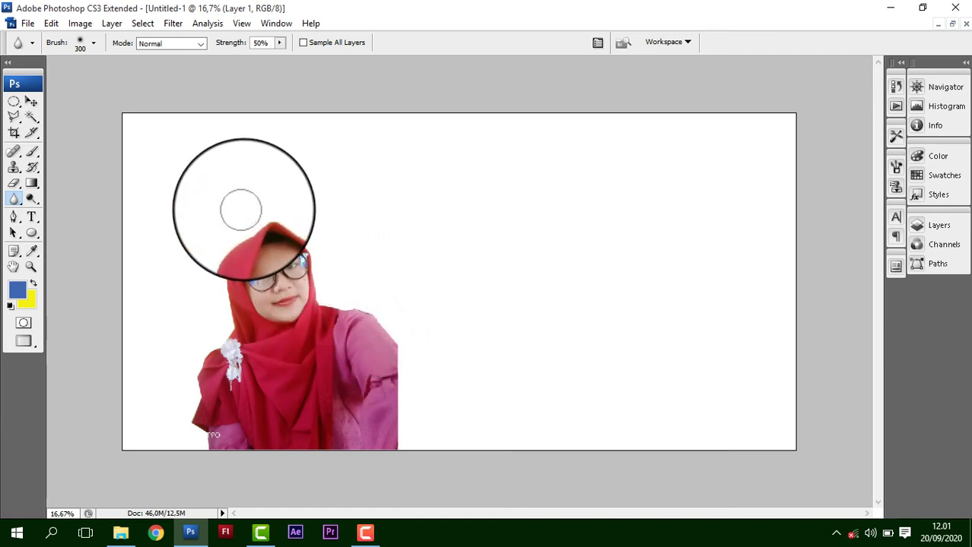
mouse_move(256, 206)
mouse_down()
mouse_move(229, 238)
mouse_move(221, 223)
mouse_move(218, 337)
mouse_move(215, 348)
mouse_move(218, 311)
mouse_move(198, 381)
mouse_move(199, 361)
mouse_move(202, 445)
mouse_move(213, 454)
mouse_move(212, 371)
mouse_up()
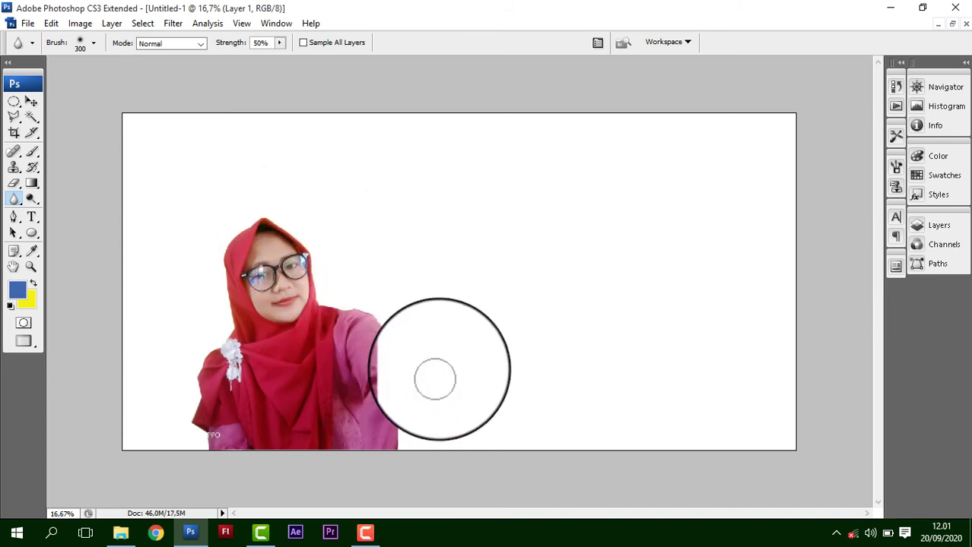
Move the cutout closer to the canvas's left edge and turn the document into a floating window placed centrally in the workspace.
click(31, 101)
drag(372, 289, 278, 335)
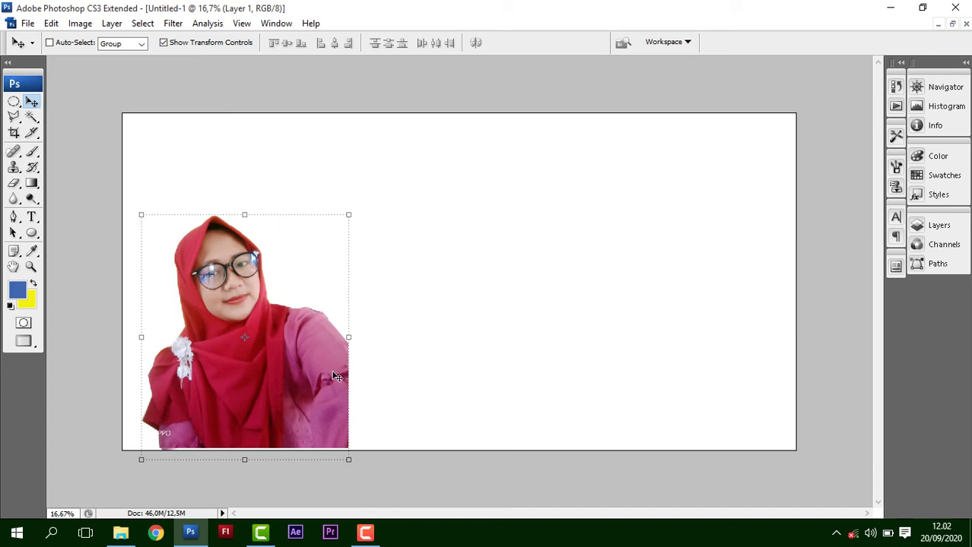
click(952, 24)
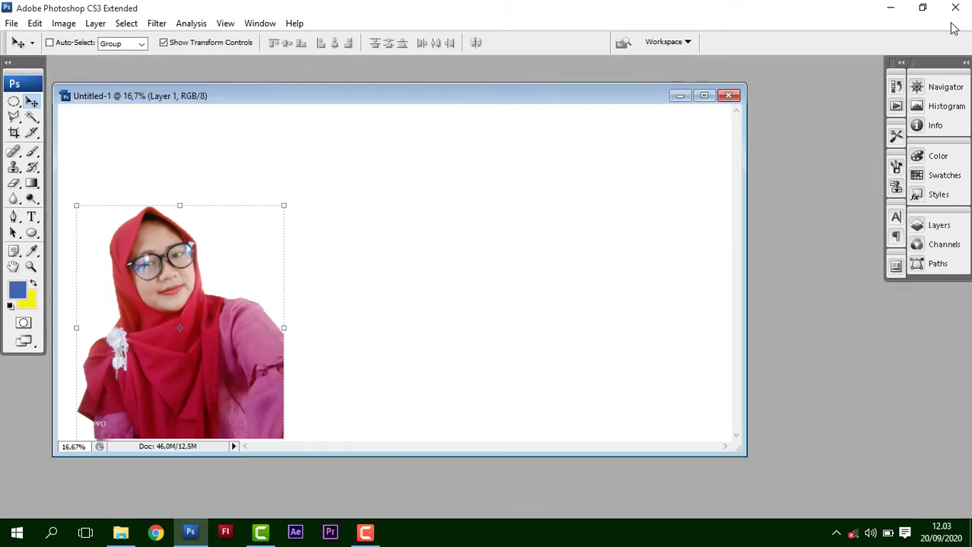
drag(517, 111, 616, 132)
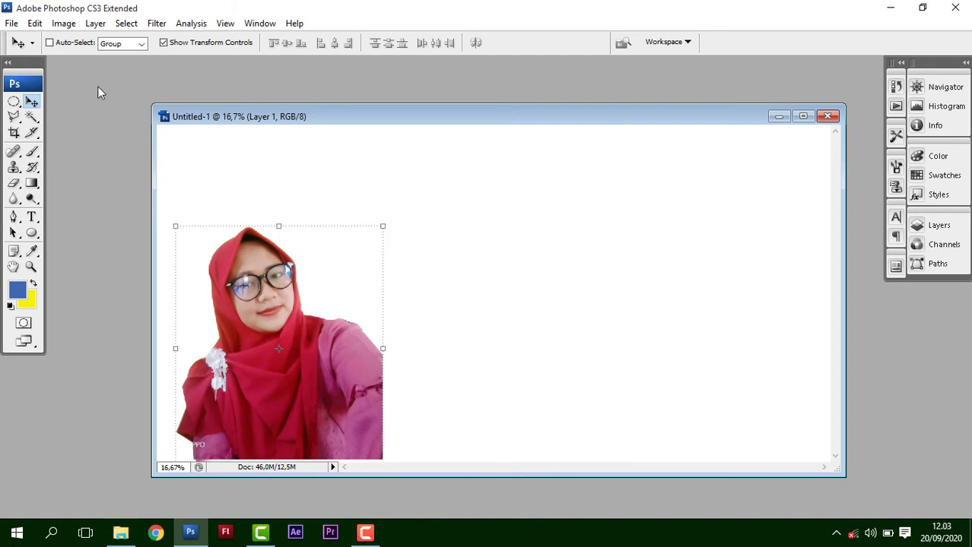
Start opening another image file and browse on drive D: through 1REKAMAN VIDEO and BahanYoutube to the DESAIN folder.
click(10, 24)
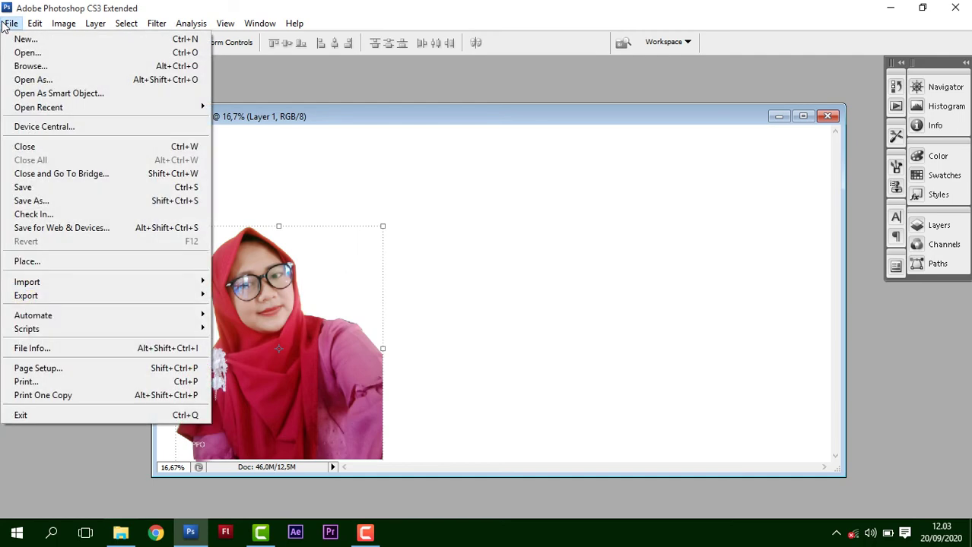
click(20, 60)
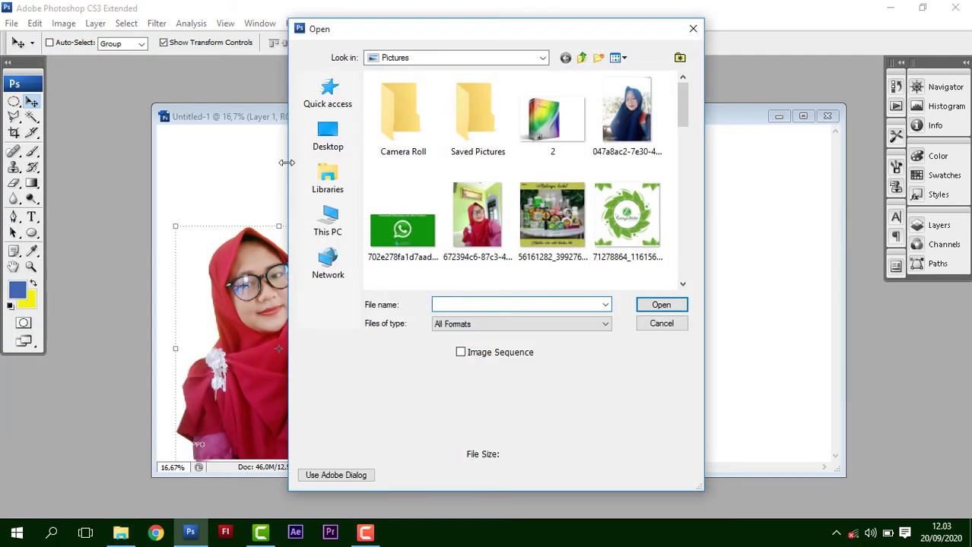
click(326, 218)
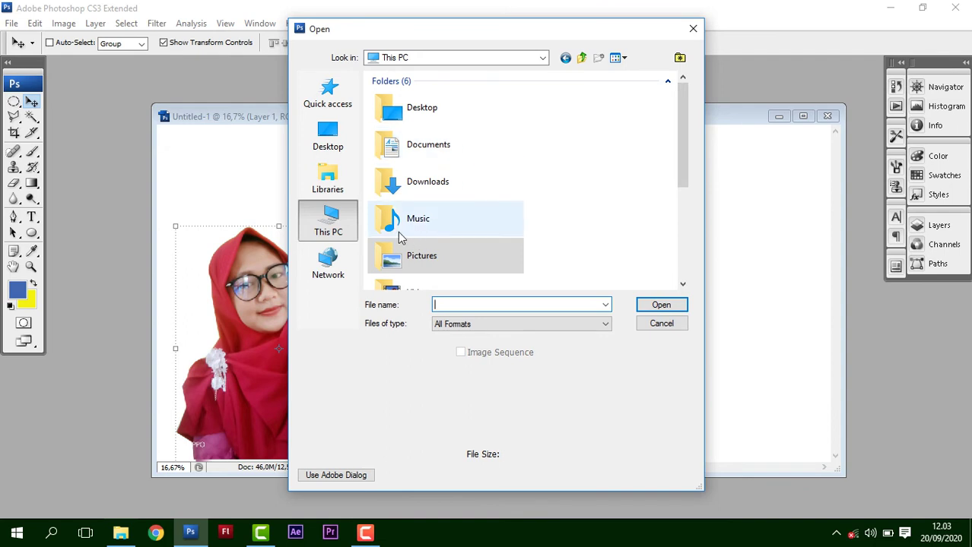
scroll(422, 220, down, 5)
double_click(448, 200)
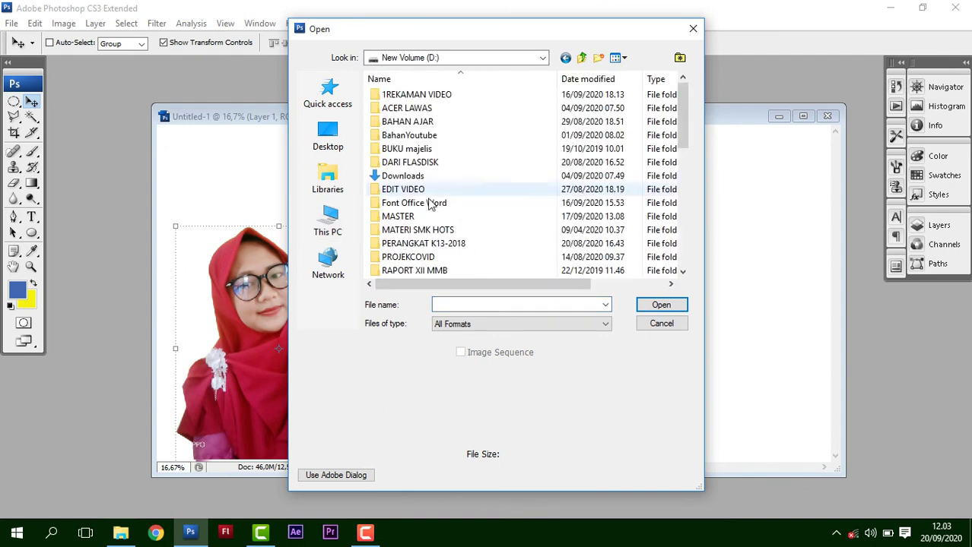
double_click(415, 95)
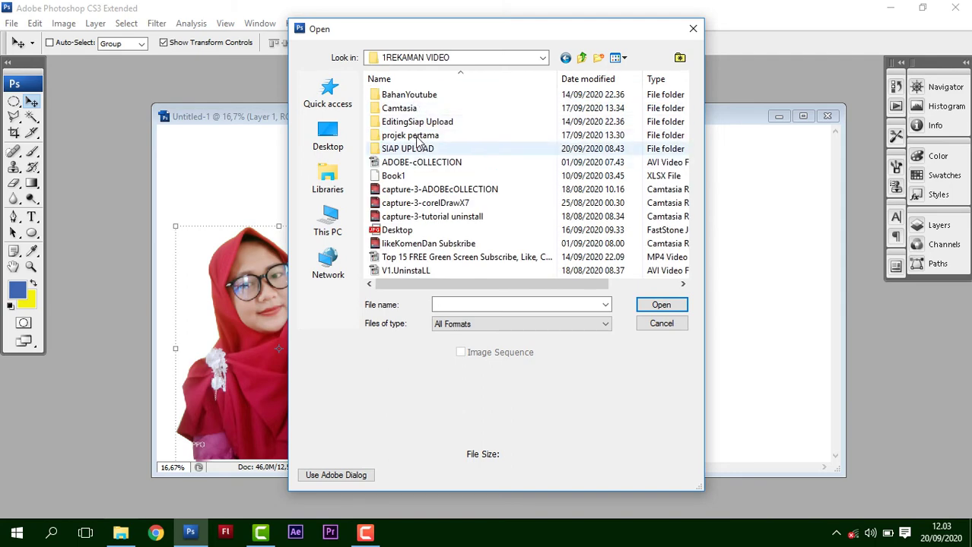
double_click(401, 96)
double_click(523, 125)
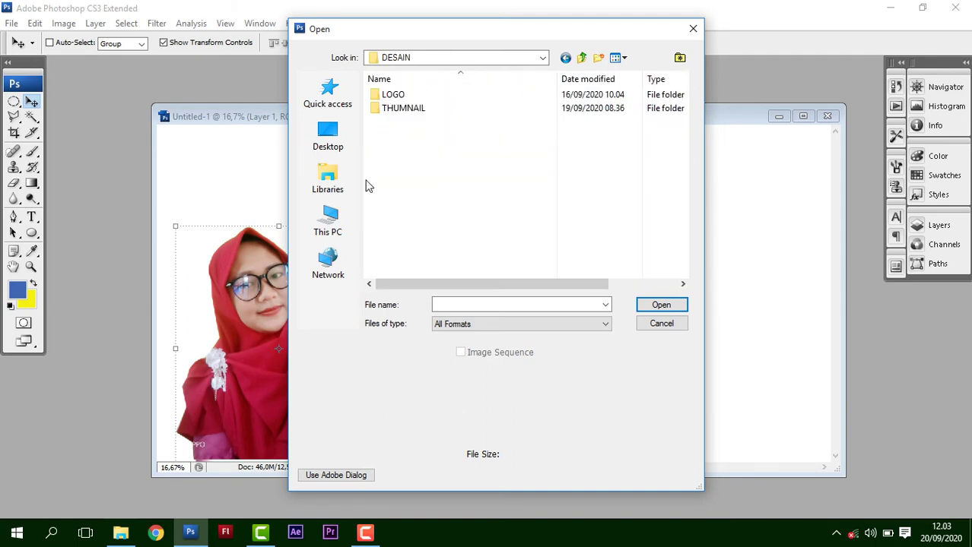
click(388, 108)
double_click(388, 109)
scroll(672, 178, down, 2)
scroll(661, 193, up, 2)
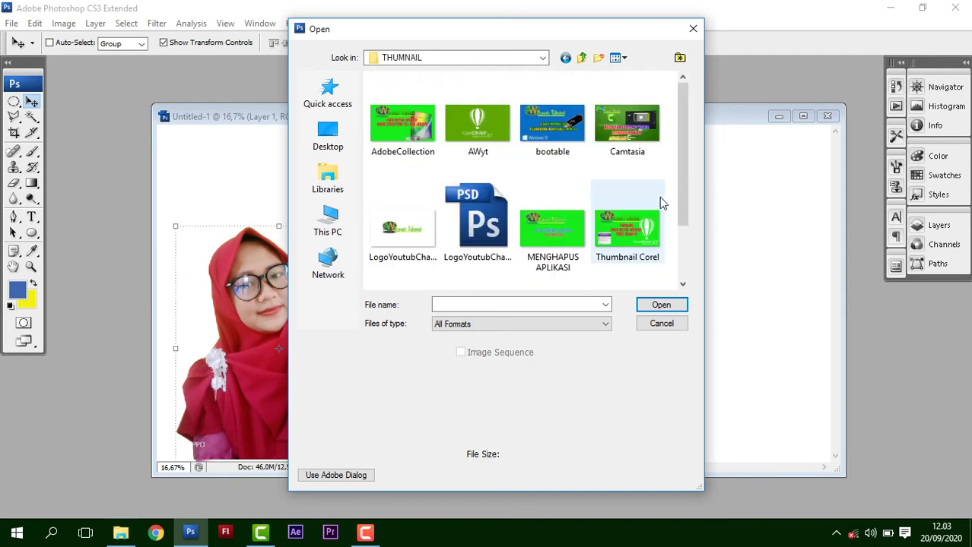
click(581, 58)
Open the image LogoYoutubChanelFixDASHBOARD.png from the LOGO folder.
double_click(451, 96)
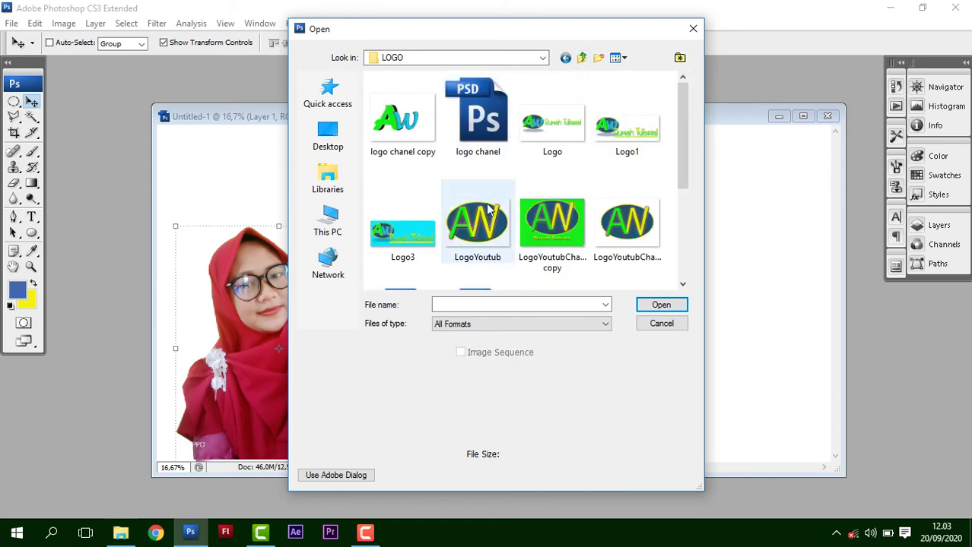
scroll(623, 223, down, 2)
double_click(598, 175)
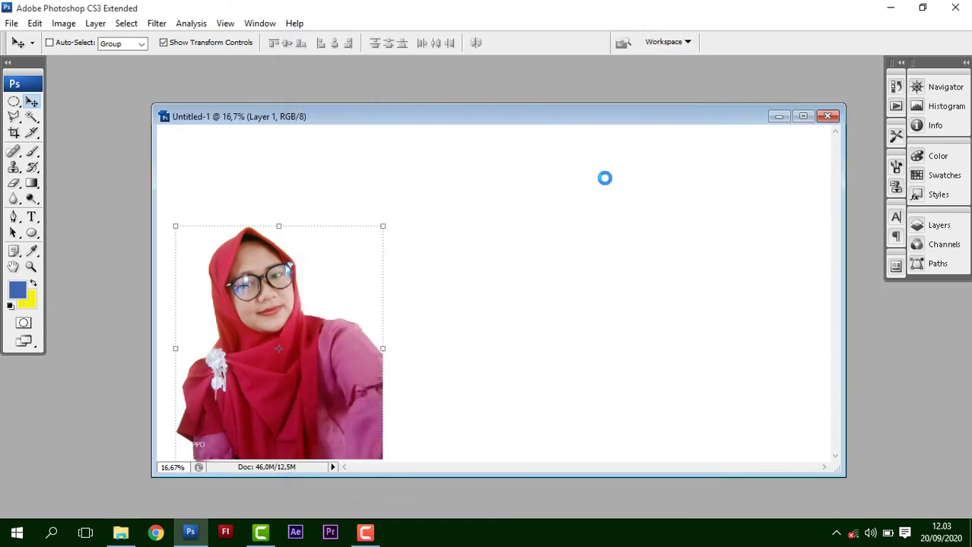
Arrange the two document windows with Untitled-1 on the left and the logo image overlapping its right side, keeping the portrait visible.
drag(634, 82, 882, 316)
drag(659, 117, 589, 78)
click(801, 339)
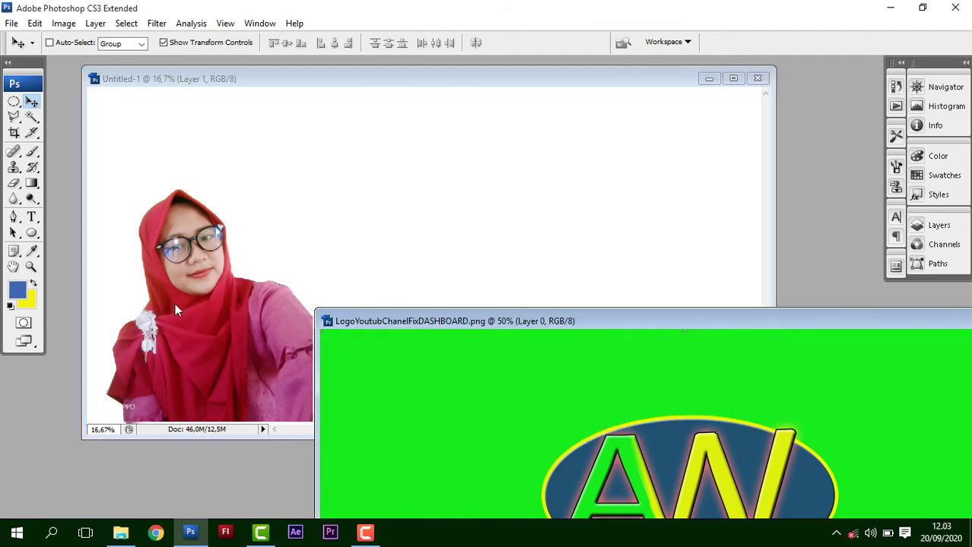
drag(663, 320, 761, 102)
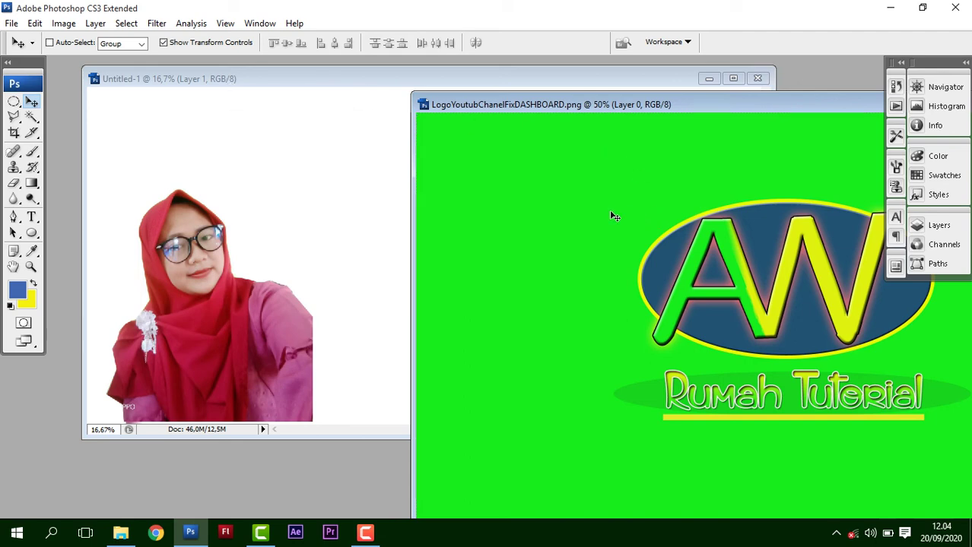
Copy the logo image into Untitled-1 as a new layer and align it with the canvas's upper-left corner.
drag(609, 210, 393, 173)
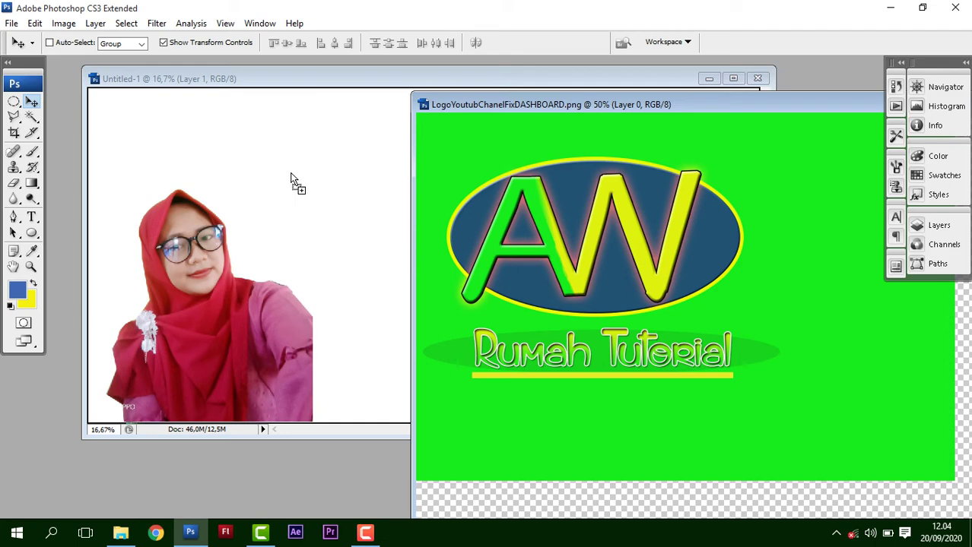
drag(291, 175, 289, 173)
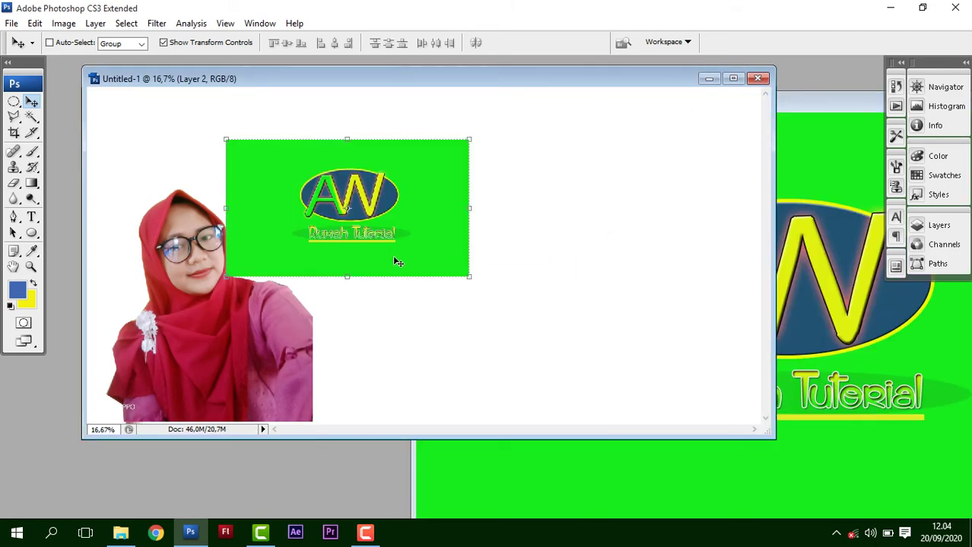
drag(431, 190, 284, 133)
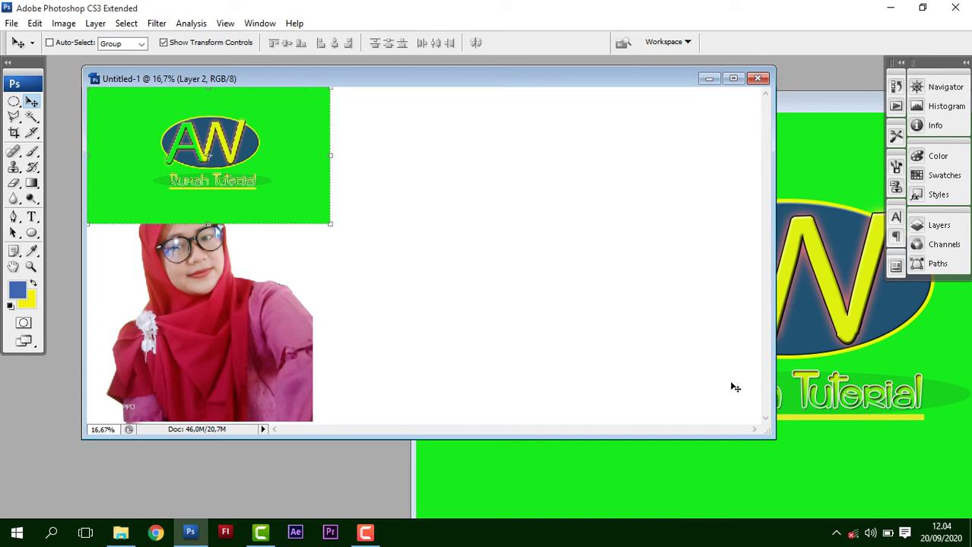
Scale the logo image proportionally to 278.2% to cover the canvas, and shift it up slightly in the maximized document to centre it vertically.
drag(333, 226, 681, 363)
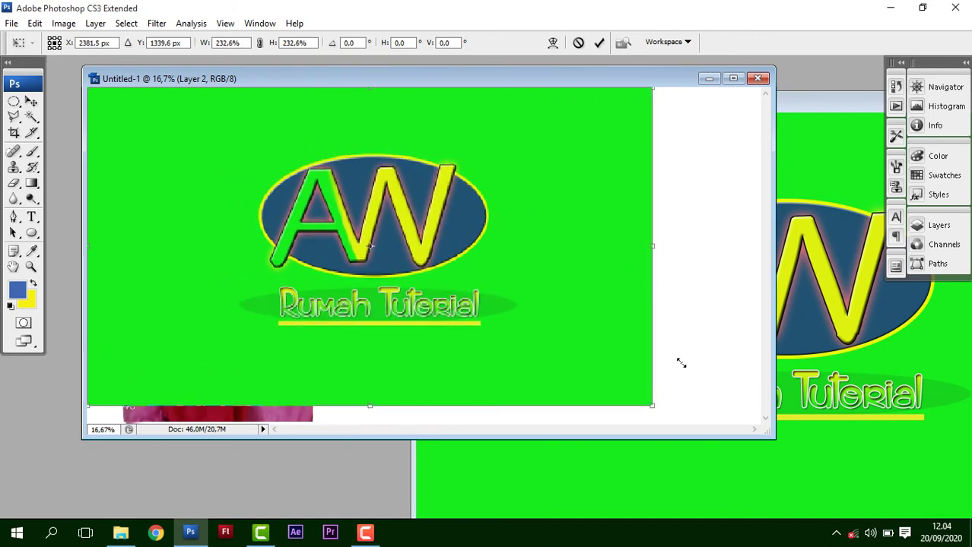
drag(681, 364, 784, 441)
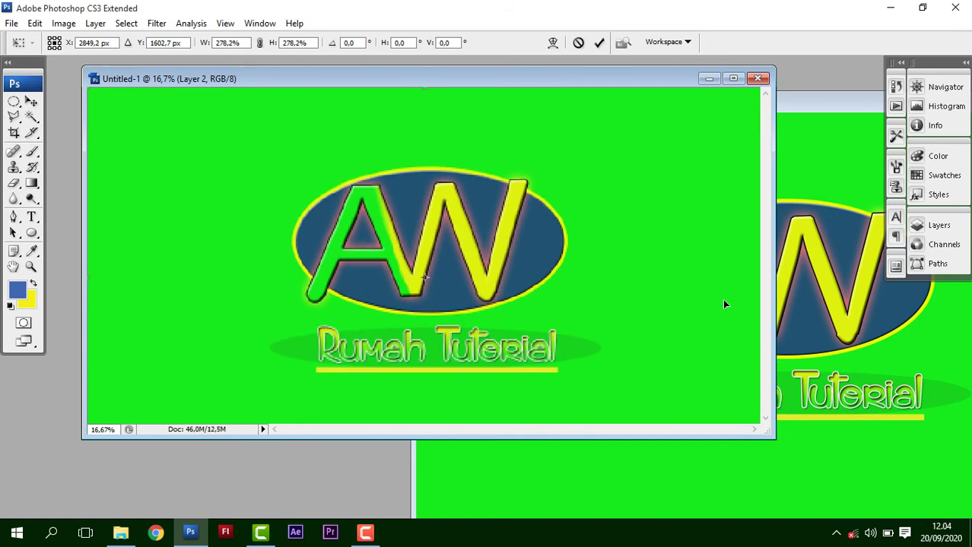
click(599, 43)
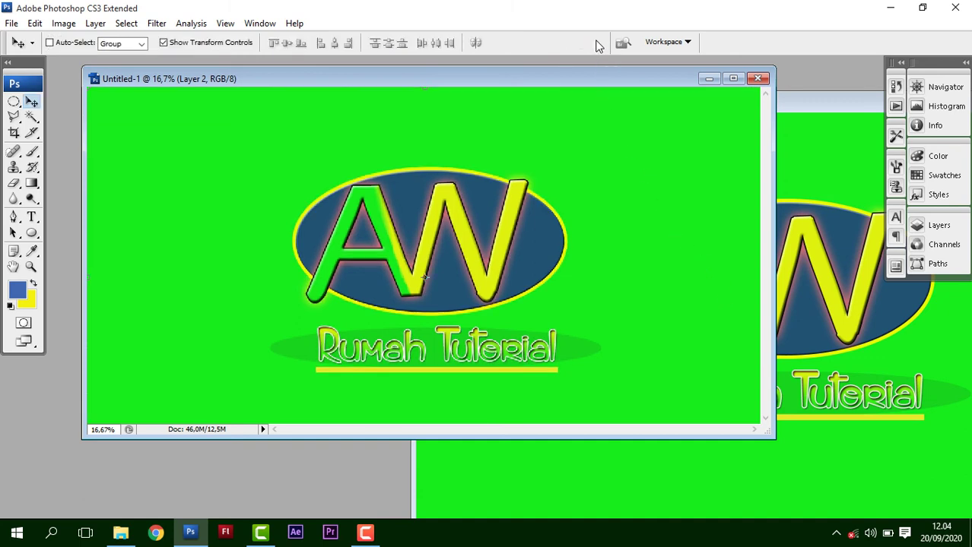
click(734, 79)
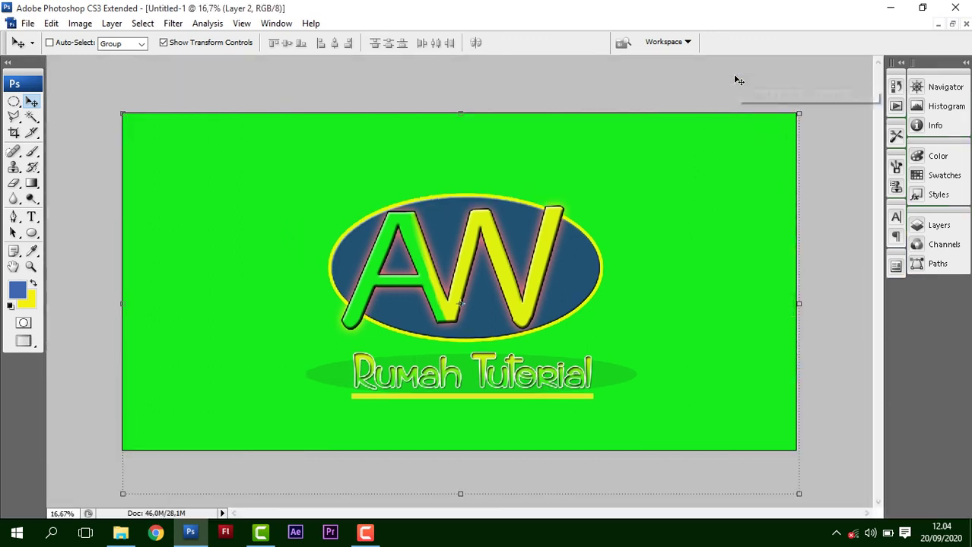
mouse_move(620, 249)
mouse_down()
mouse_move(603, 226)
mouse_move(619, 220)
mouse_move(617, 230)
mouse_up()
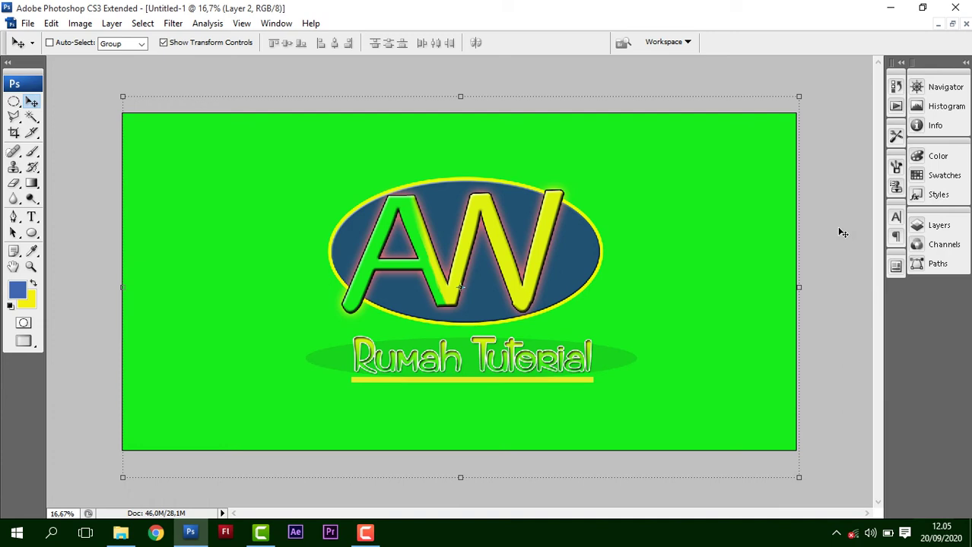
Move the portrait's Layer 1 above the logo's Layer 2 in the layer stack.
click(940, 228)
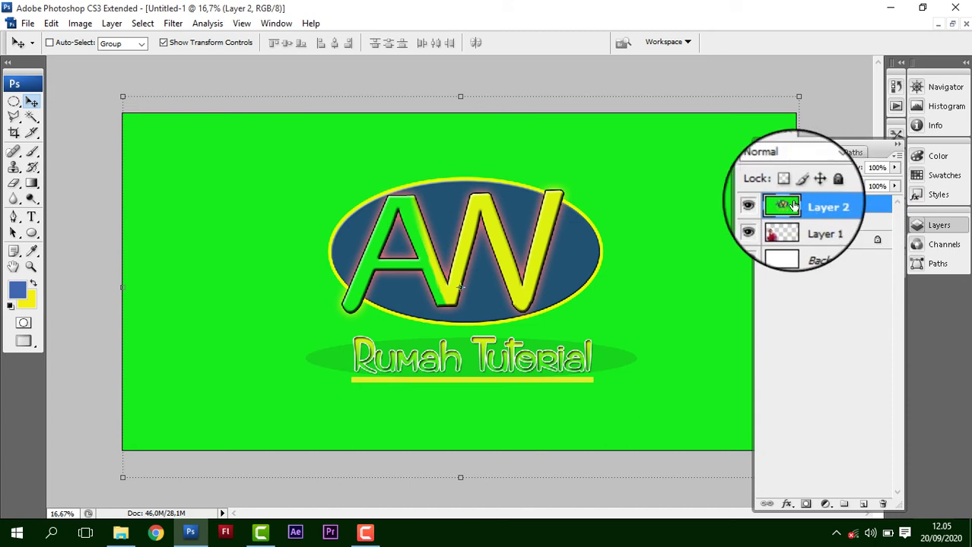
click(815, 225)
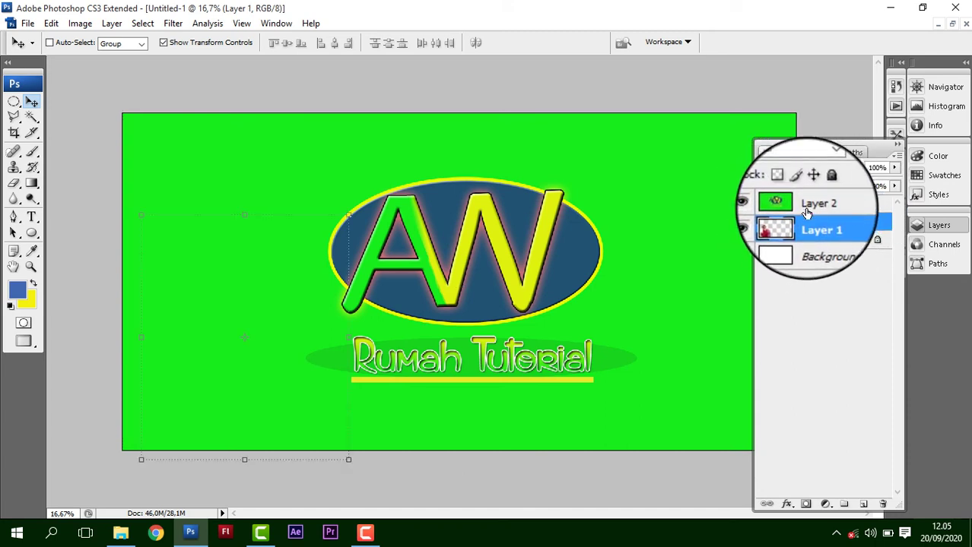
click(810, 207)
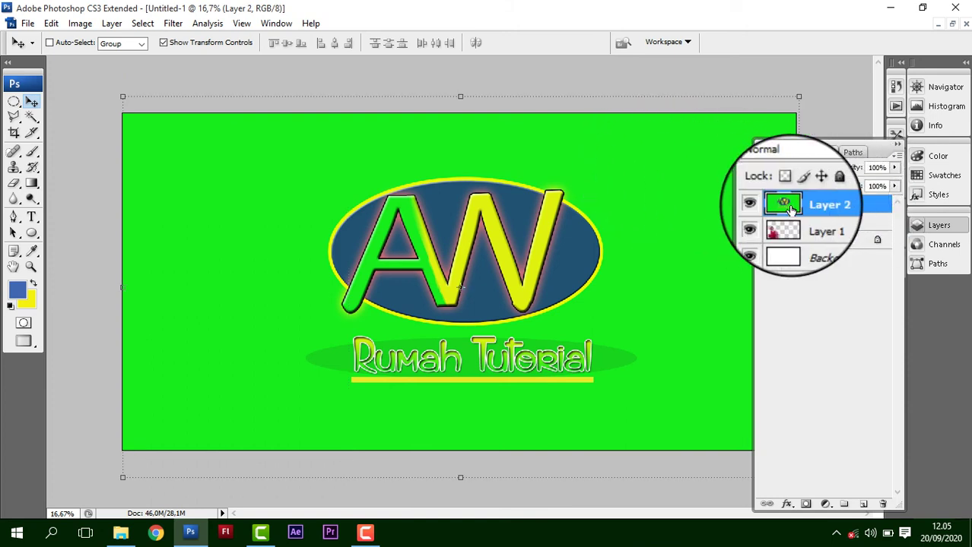
click(807, 222)
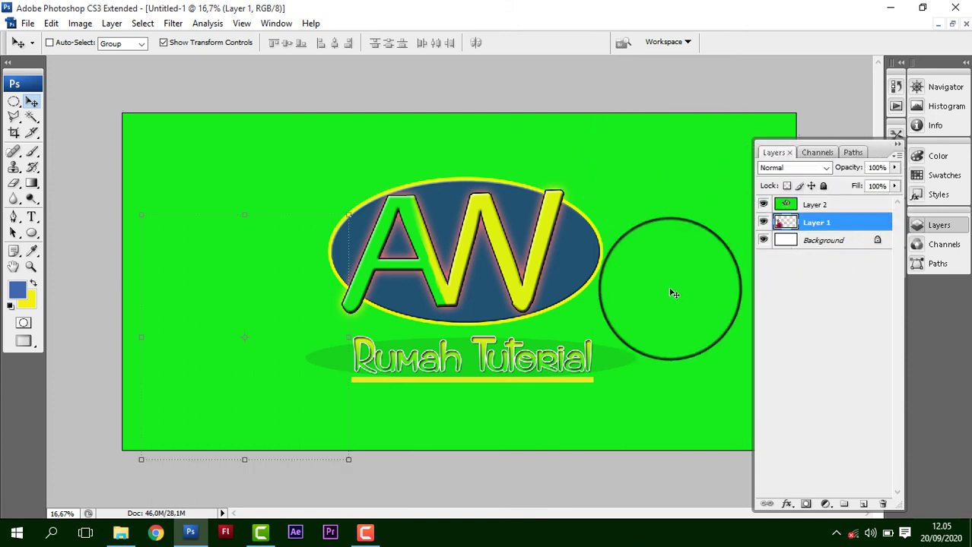
click(796, 206)
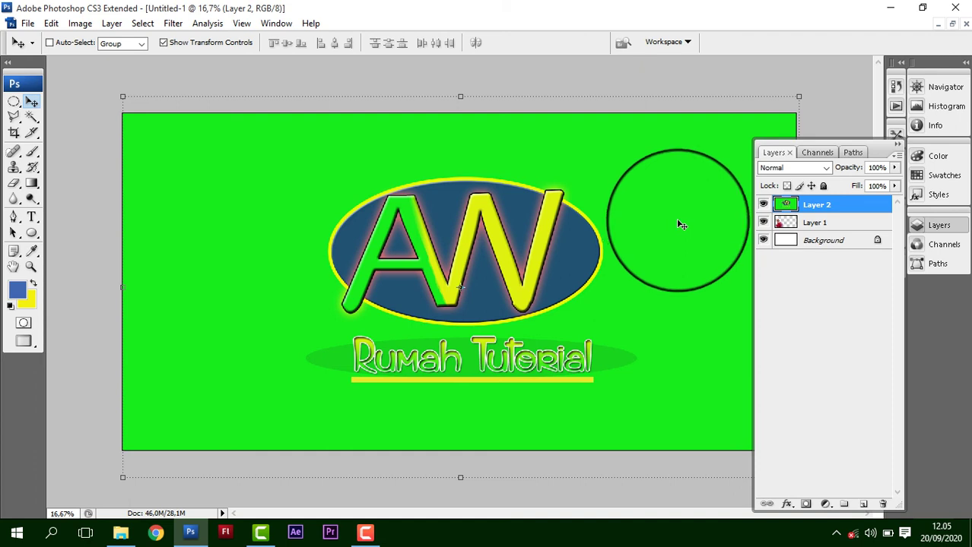
click(809, 225)
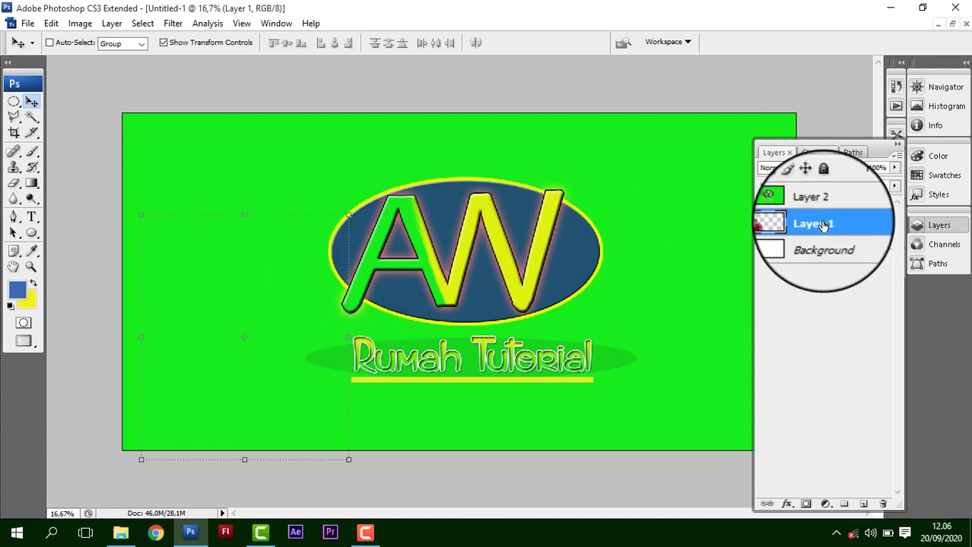
drag(820, 226, 822, 210)
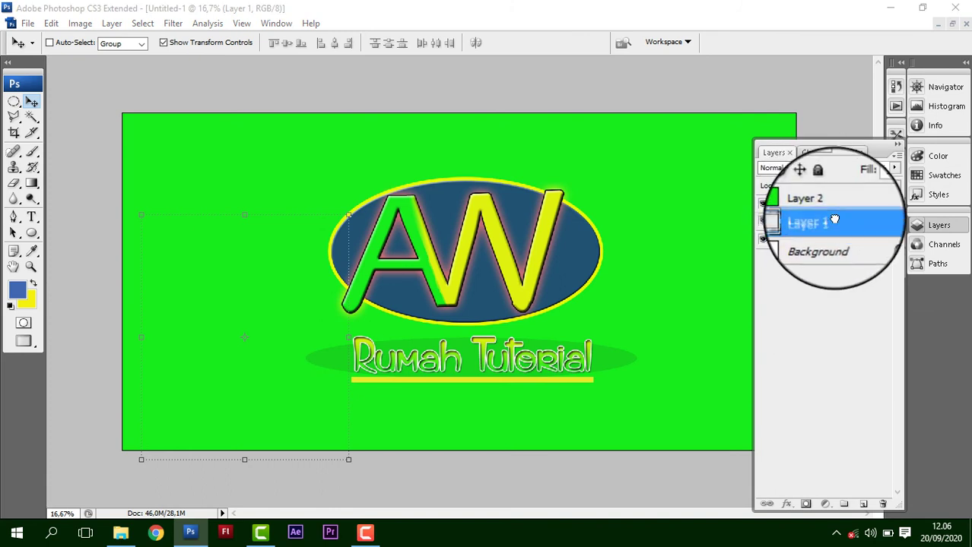
drag(837, 224, 835, 231)
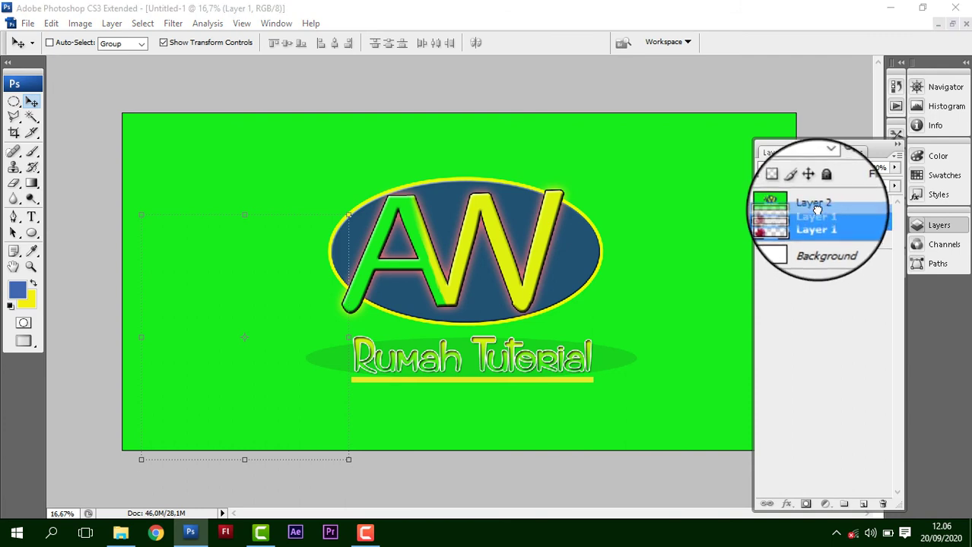
shift+click(817, 205)
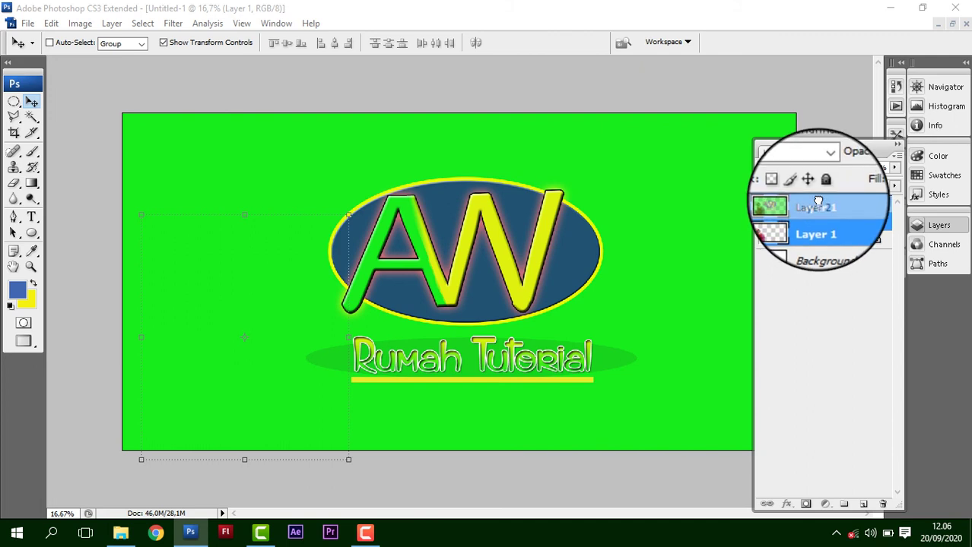
drag(817, 201, 819, 206)
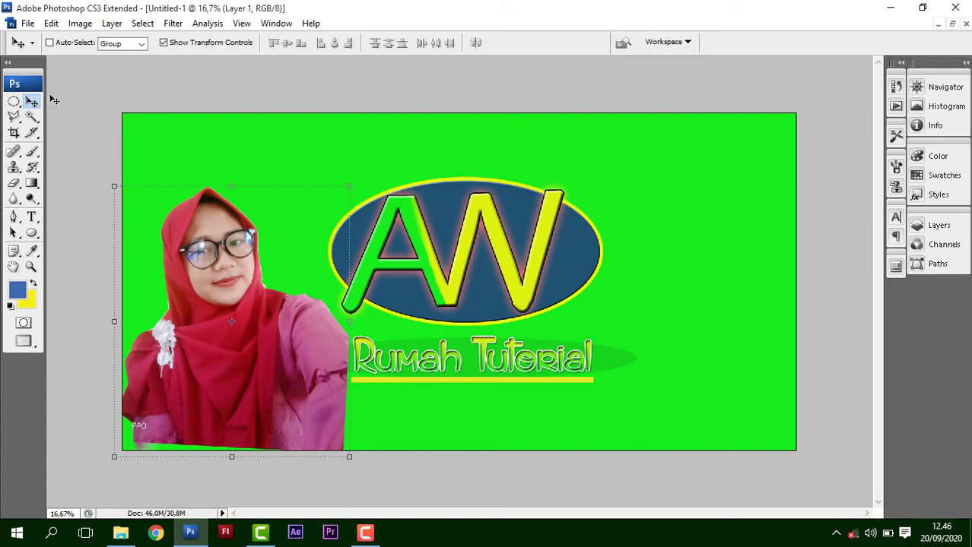
Save the document in the LOGO folder as a JPEG named "projjek pertama" with quality 8 (High) and the Baseline ("Standard") format option.
click(27, 23)
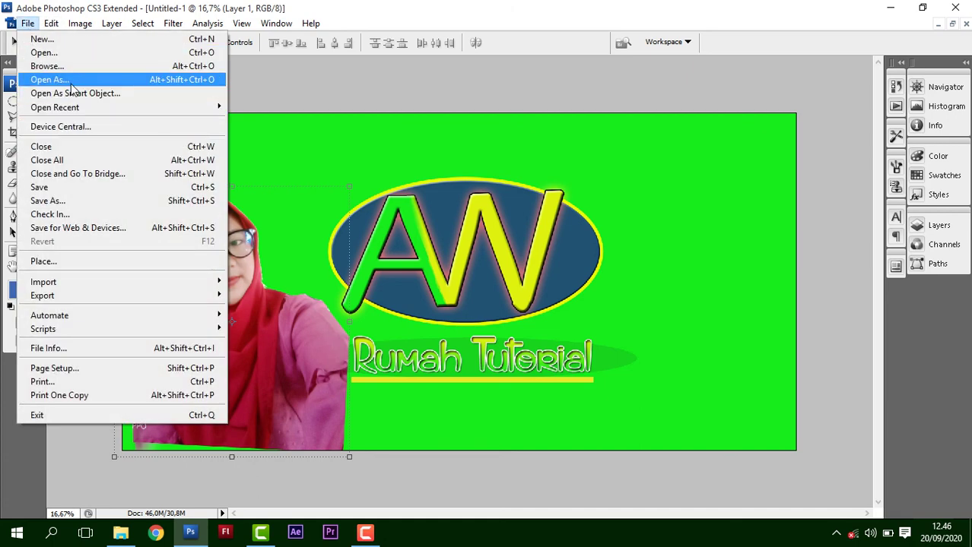
click(79, 202)
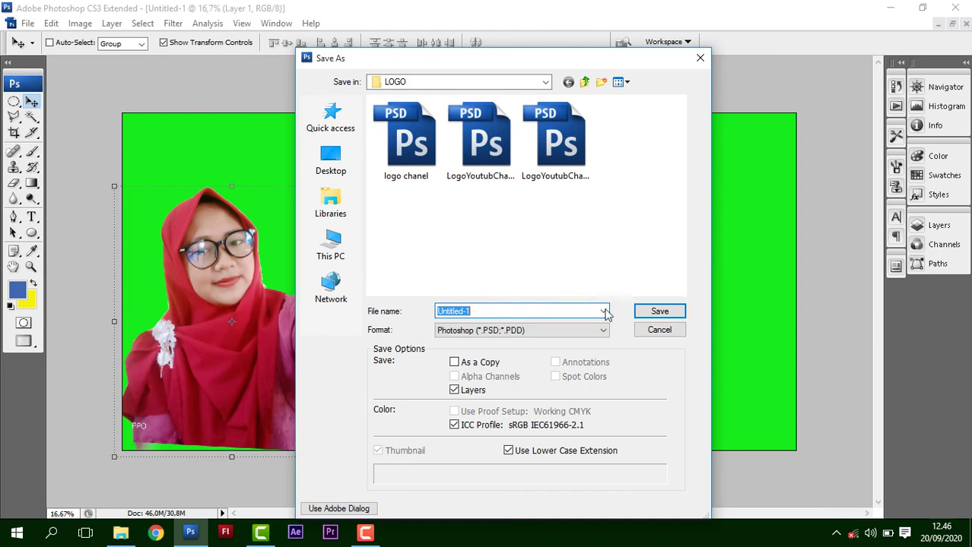
click(458, 331)
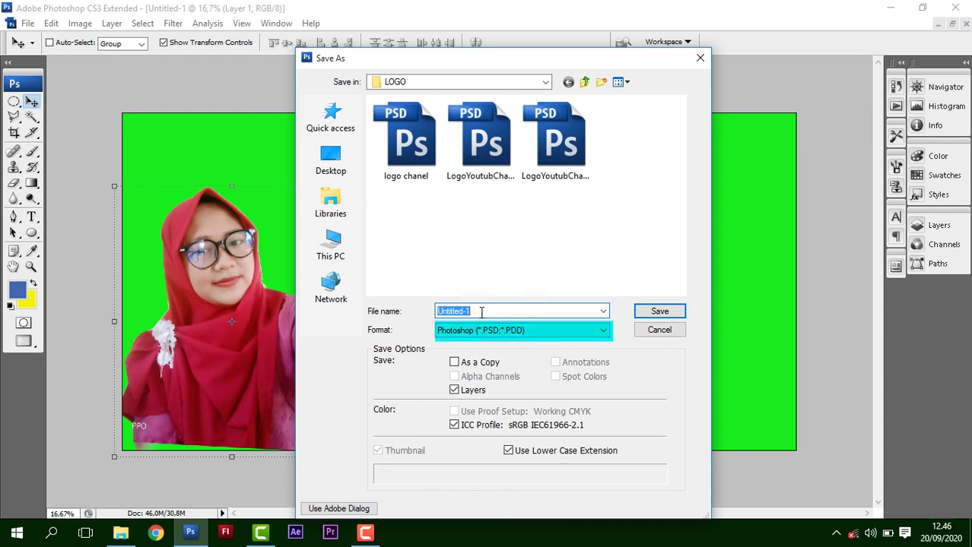
text(pr)
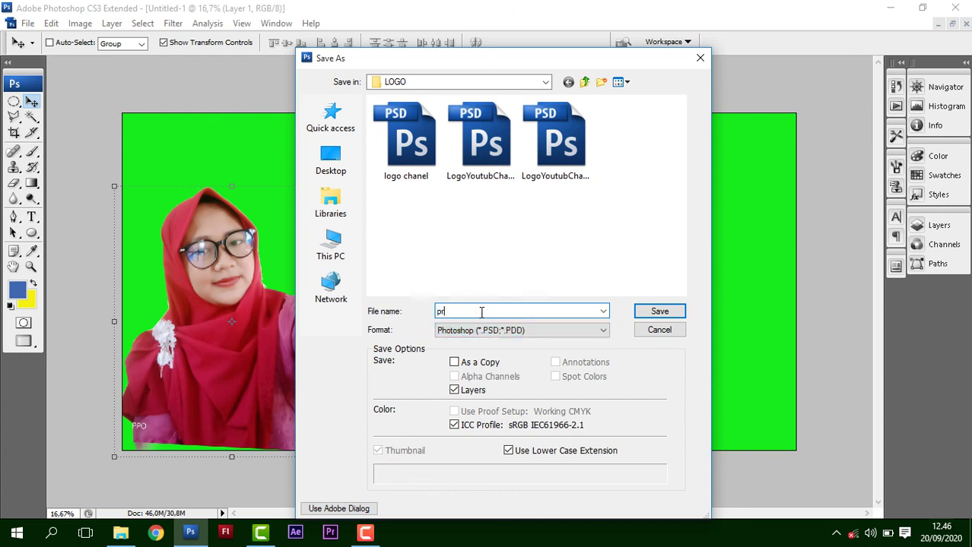
text(ojjek pertamam)
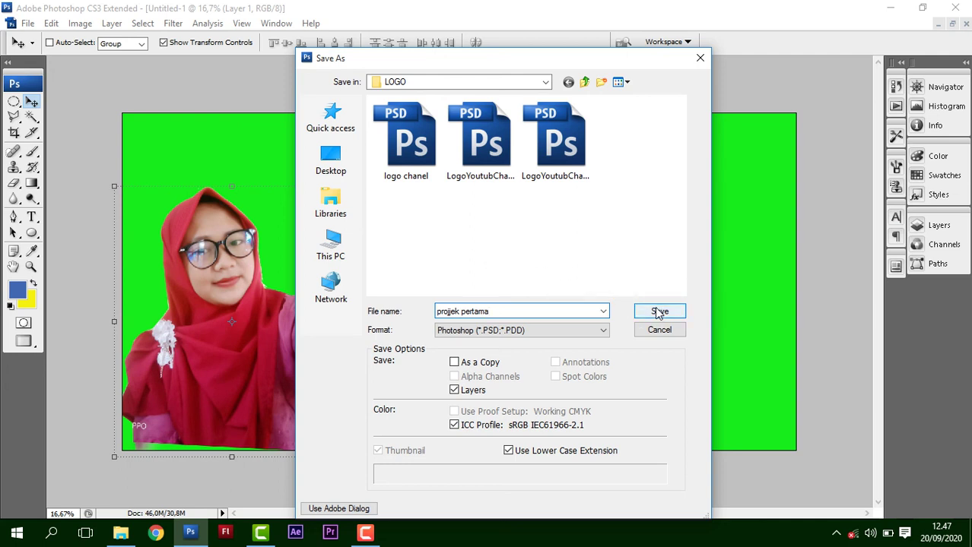
click(503, 334)
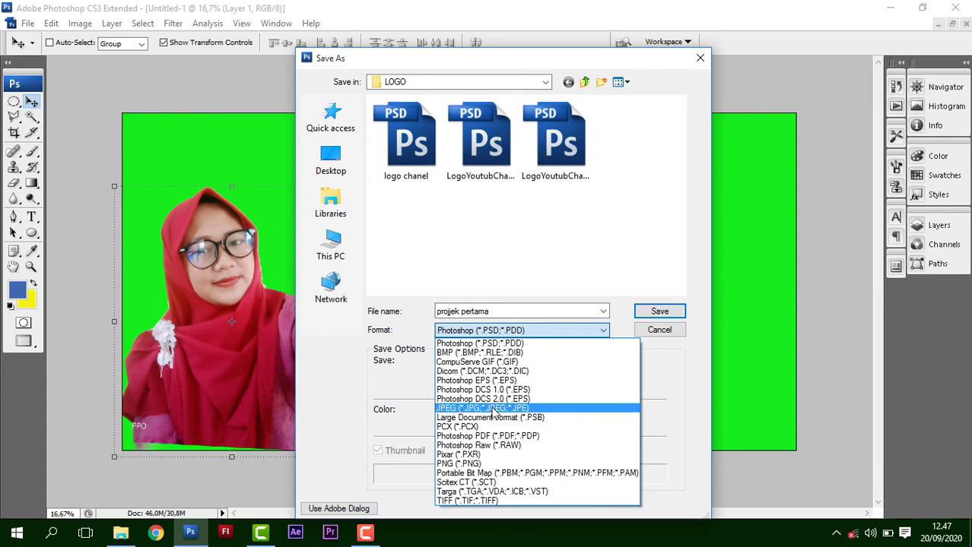
click(493, 409)
click(659, 311)
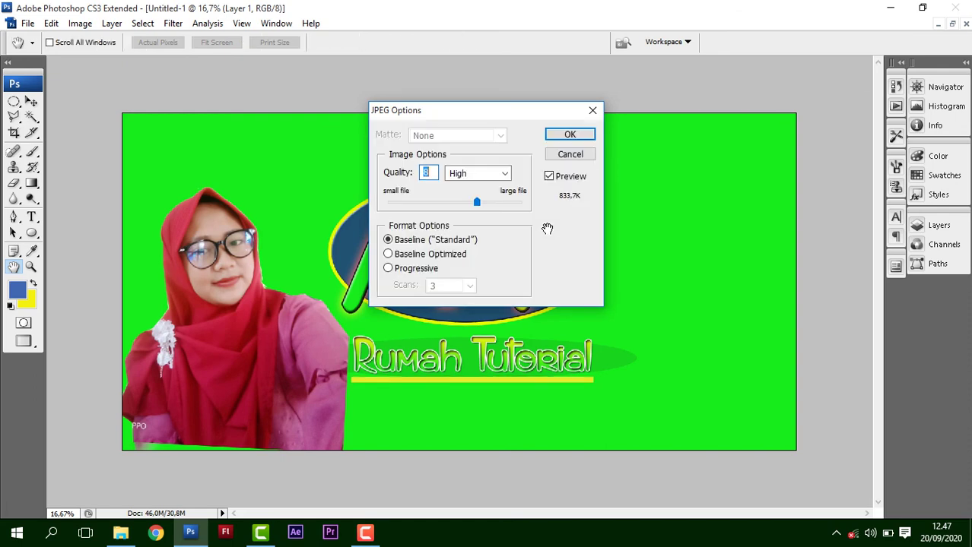
click(552, 136)
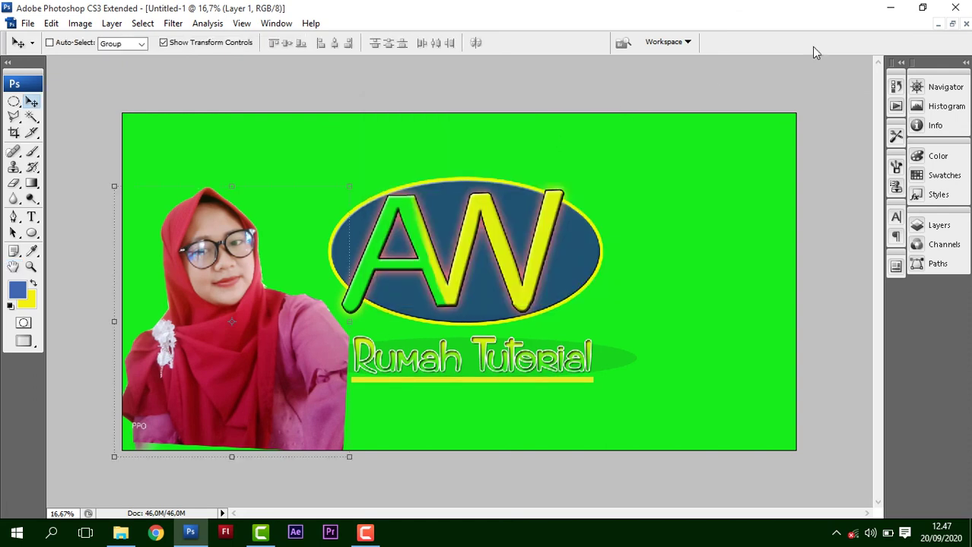
Switch to File Explorer and browse on drive D: through 1REKAMAN VIDEO, BahanYoutube and DESAIN to the LOGO folder.
click(891, 8)
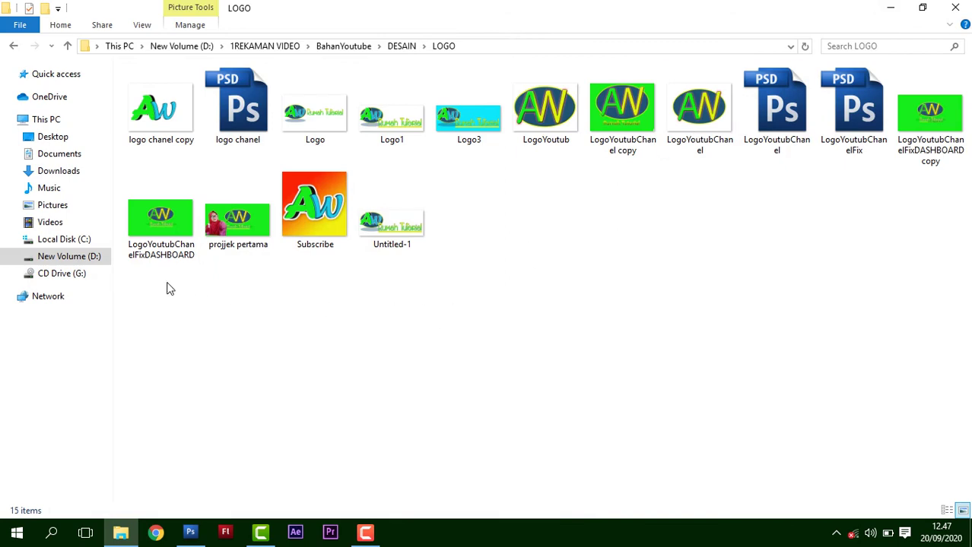
click(91, 257)
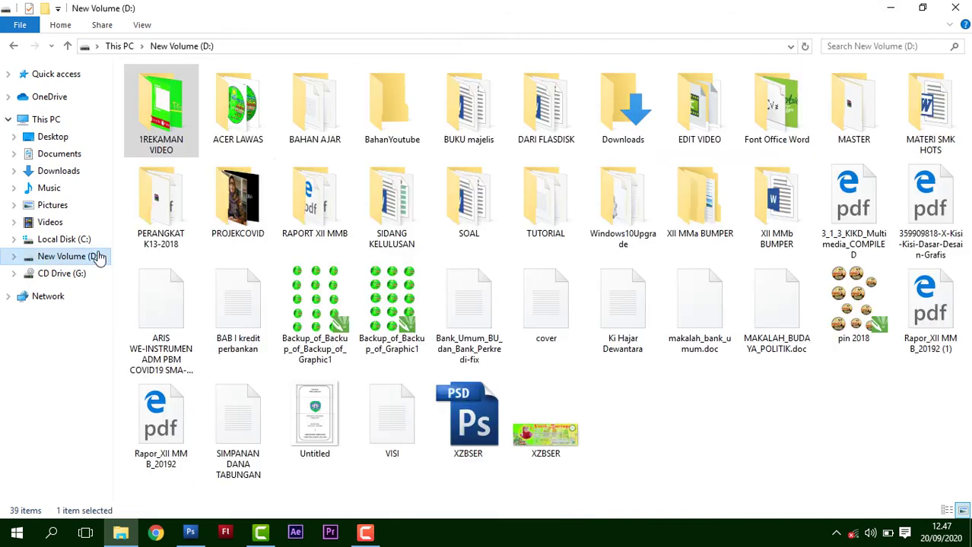
double_click(155, 118)
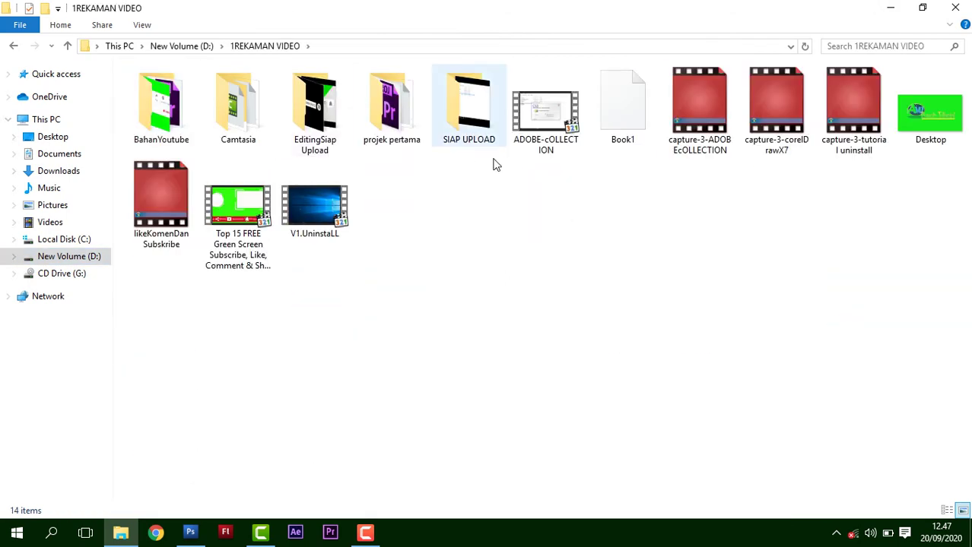
double_click(177, 118)
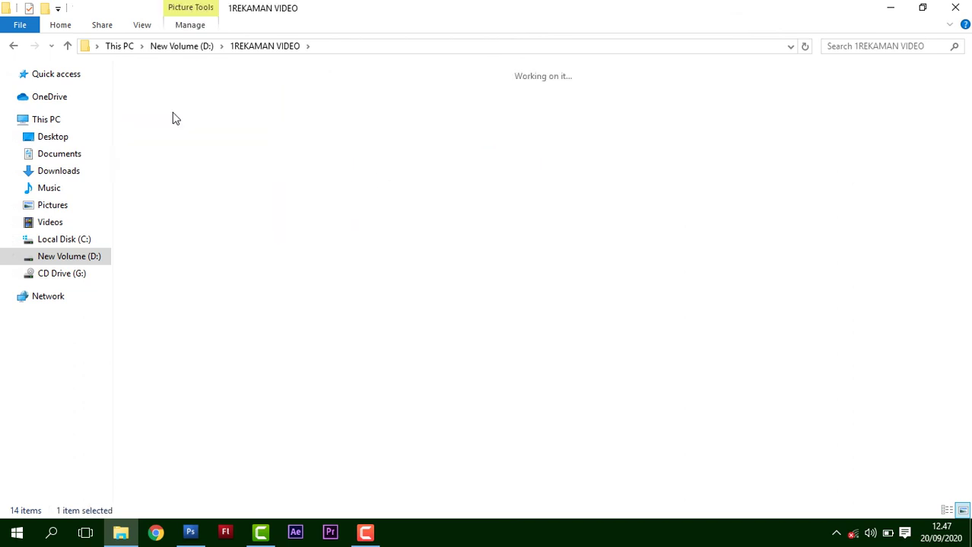
double_click(321, 130)
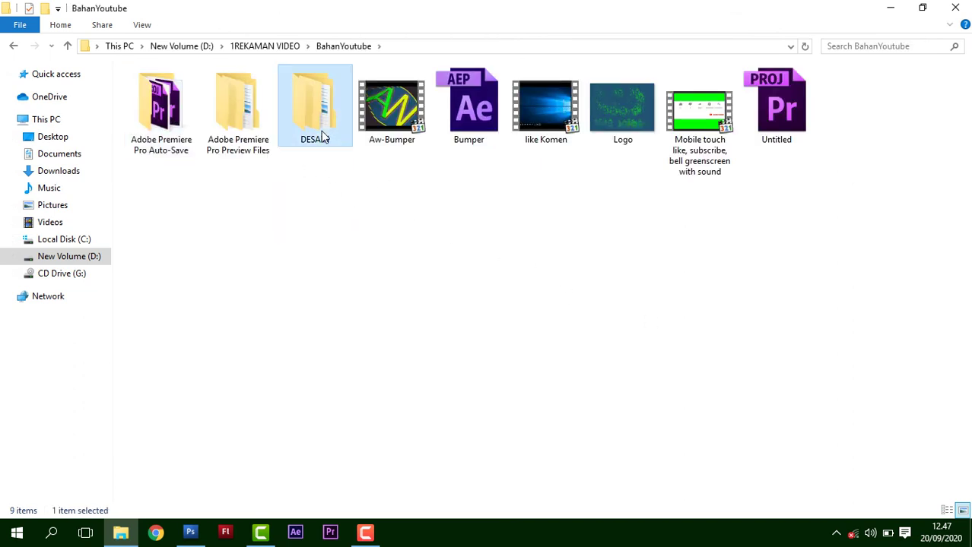
double_click(182, 112)
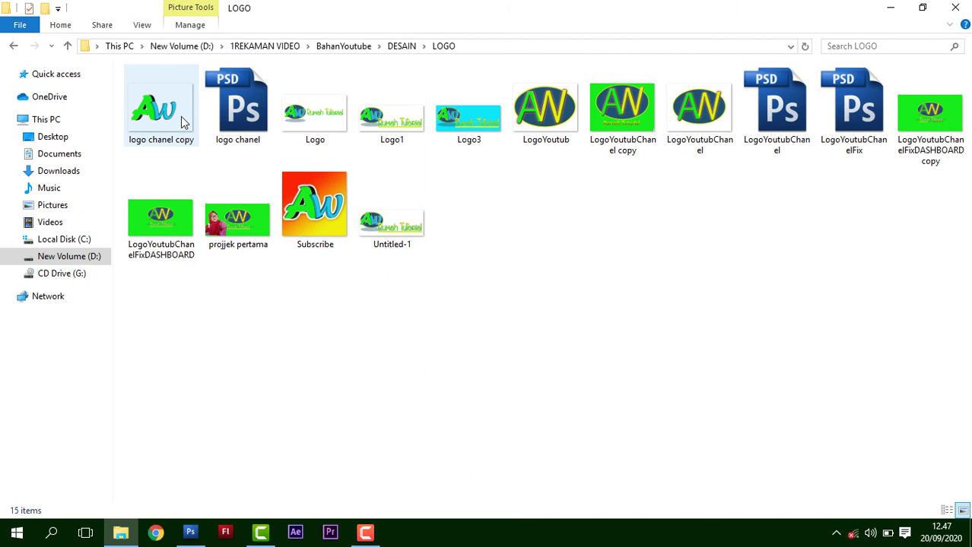
View the saved "projjek pertama" image in the image viewer and close it again.
click(228, 239)
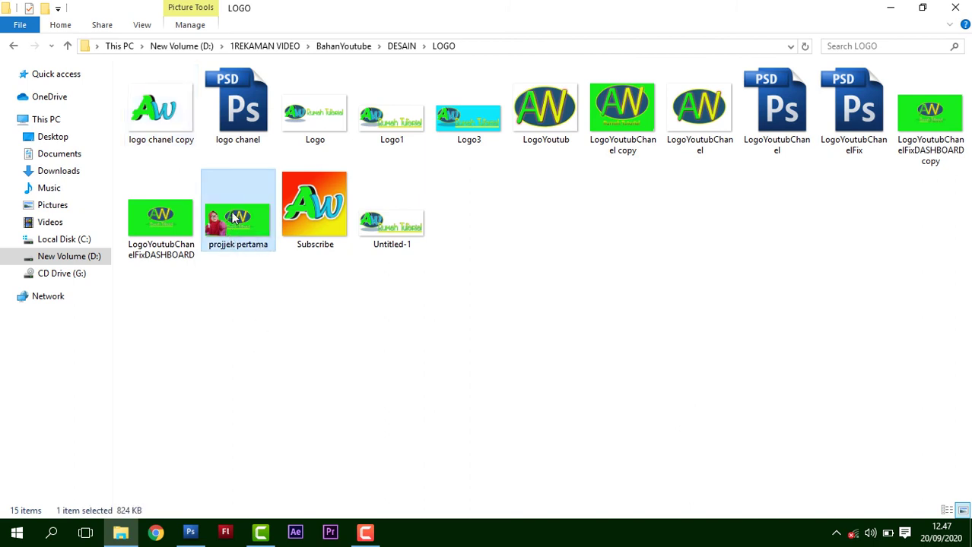
double_click(232, 218)
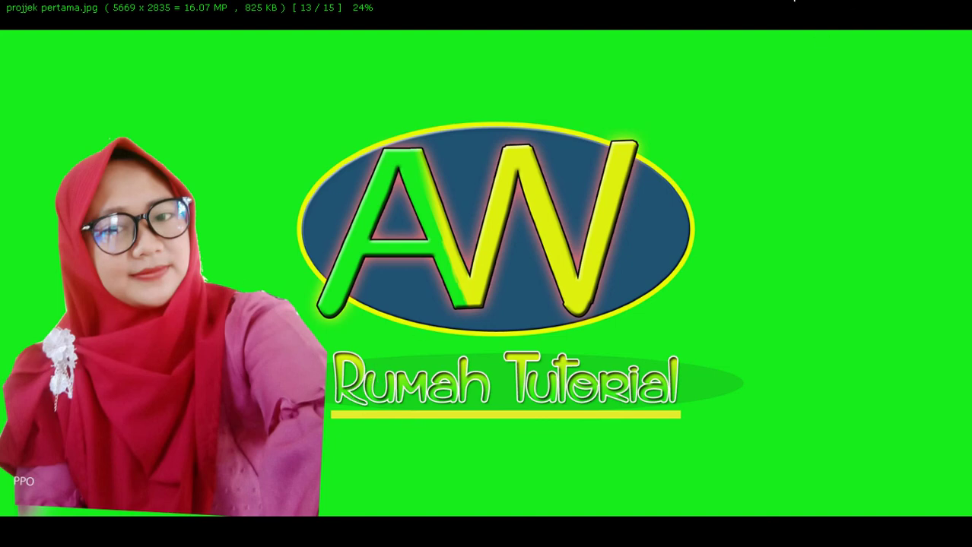
click(964, 8)
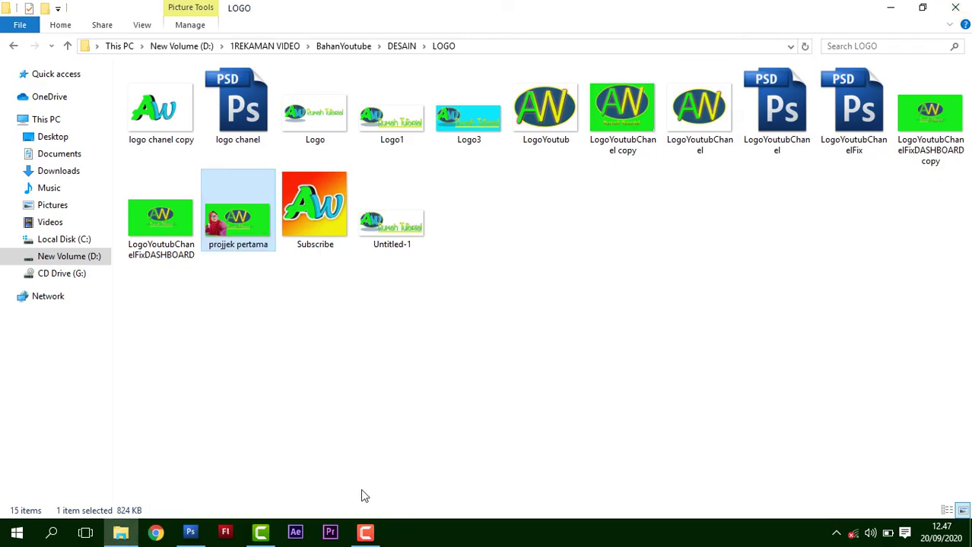